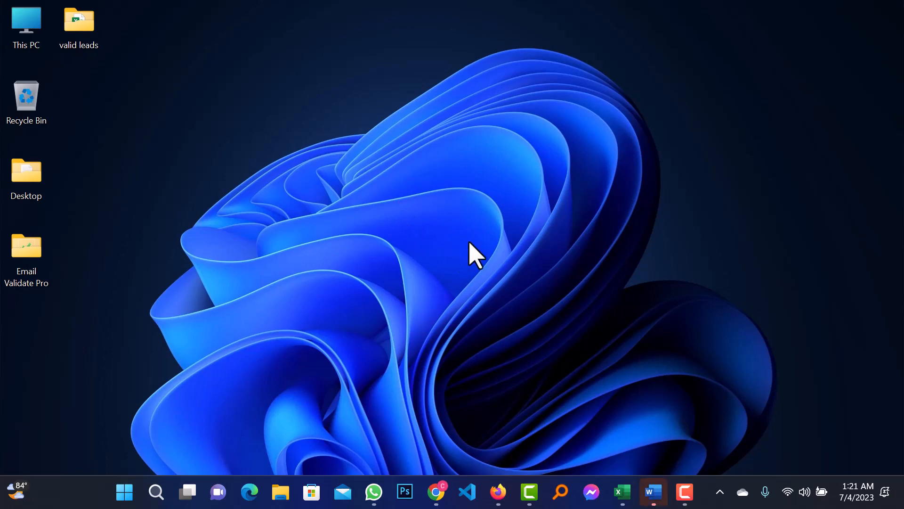
- Read through the SOC Analyst JD in Word, then return to the LinkedIn feed in Firefox
{"action": "left_click", "coordinate": [652, 500]}
{"action": "left_click", "coordinate": [587, 396]}
{"action": "left_click", "coordinate": [653, 500]}
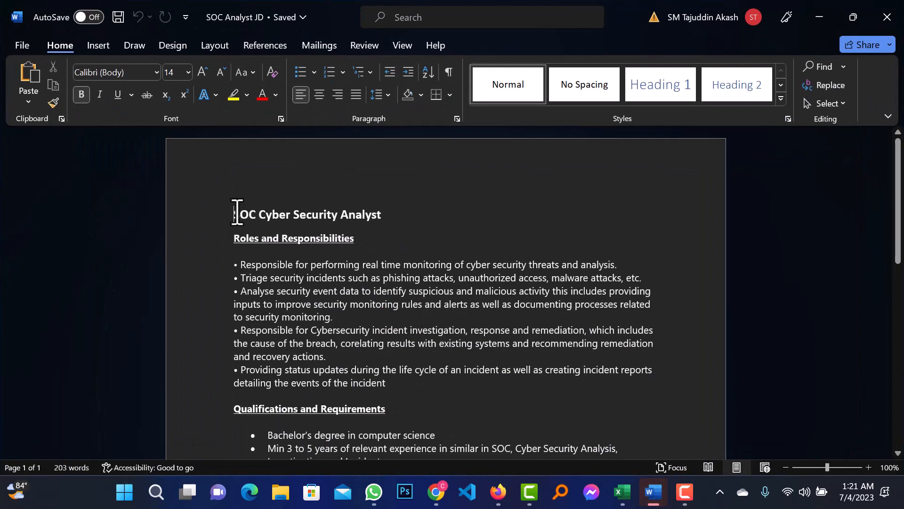
{"action": "scroll", "coordinate": [479, 373], "scroll_direction": "down", "scroll_amount": 8}
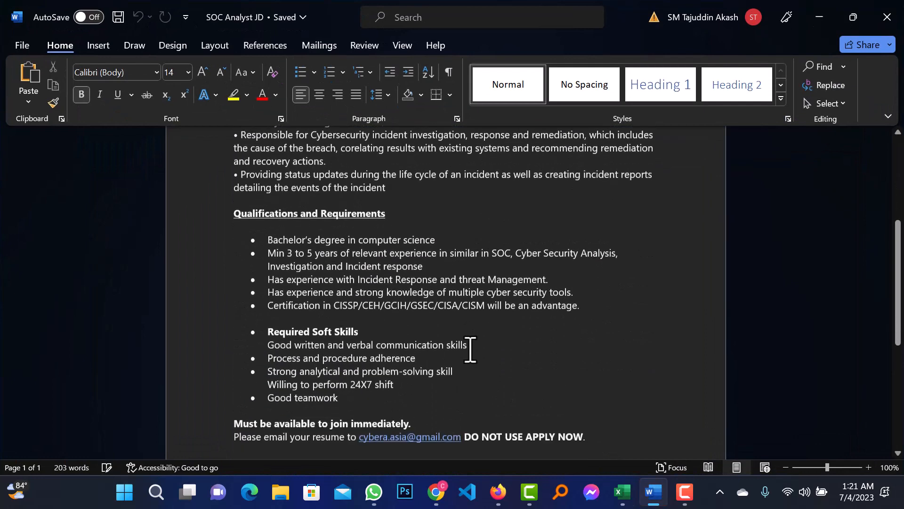
{"action": "scroll", "coordinate": [529, 271], "scroll_direction": "up", "scroll_amount": 5}
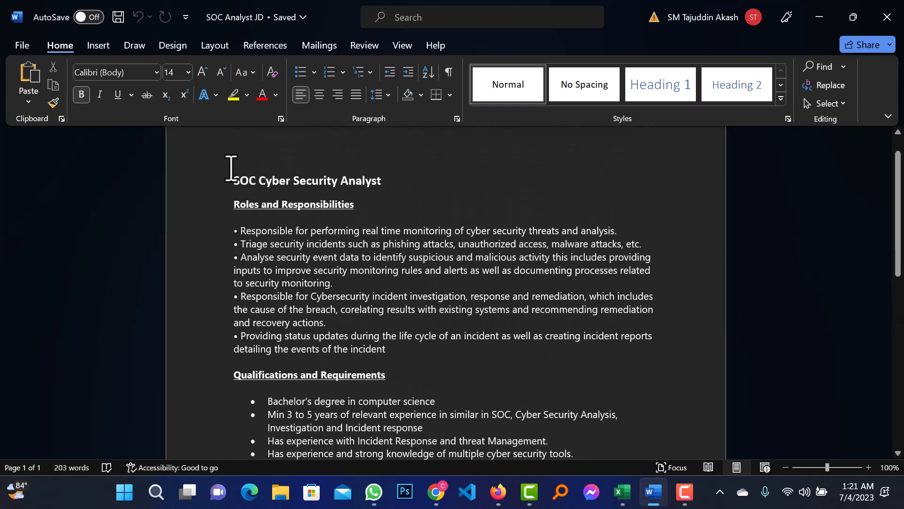
{"action": "left_click_drag", "start_coordinate": [236, 181], "coordinate": [642, 244]}
{"action": "left_click", "coordinate": [498, 311]}
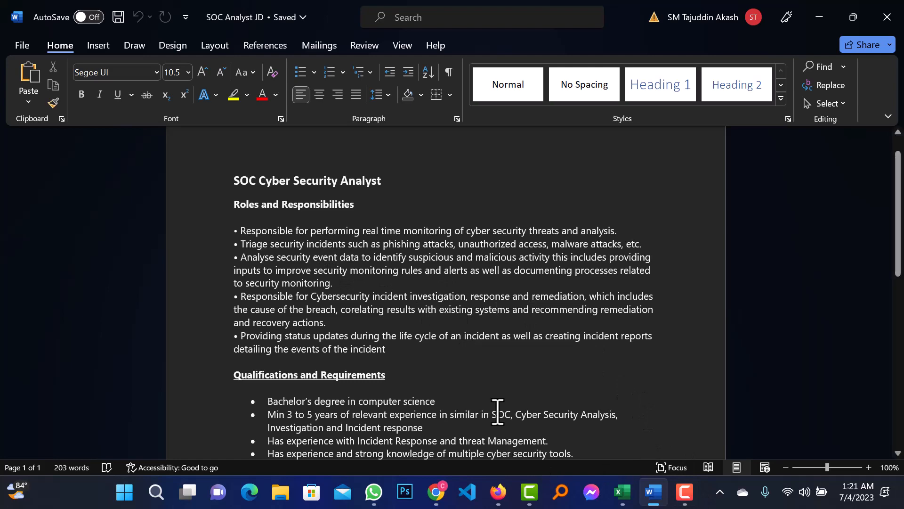
{"action": "left_click", "coordinate": [498, 492]}
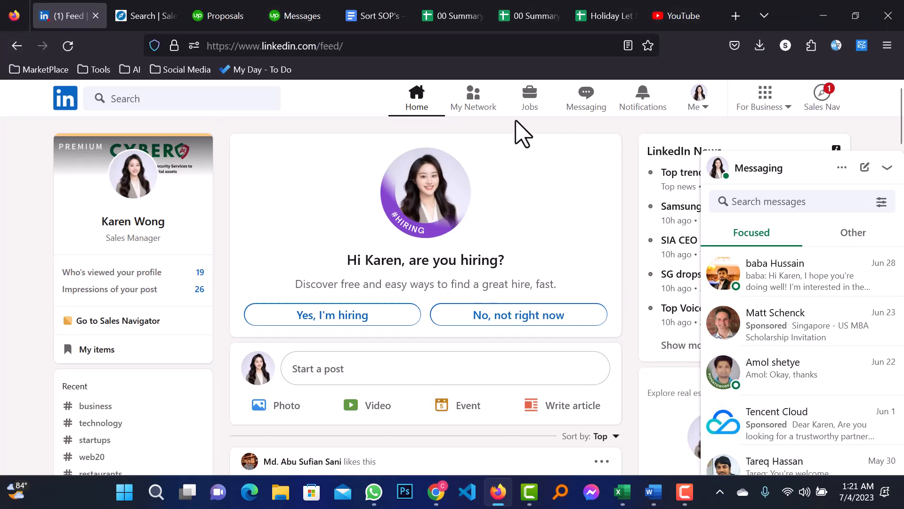
- Go from the LinkedIn feed to the Jobs page and choose Post a free job
{"action": "scroll", "coordinate": [555, 141], "scroll_direction": "down", "scroll_amount": 3}
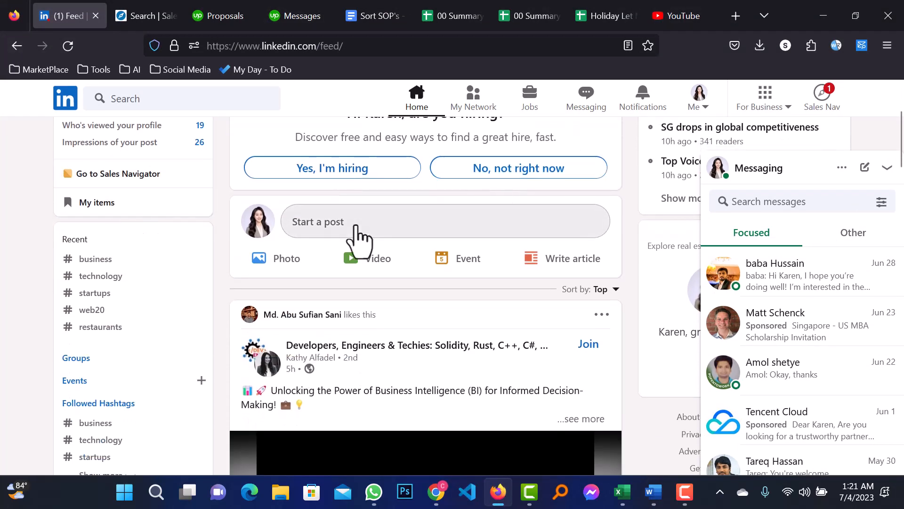
{"action": "scroll", "coordinate": [466, 313], "scroll_direction": "down", "scroll_amount": 2}
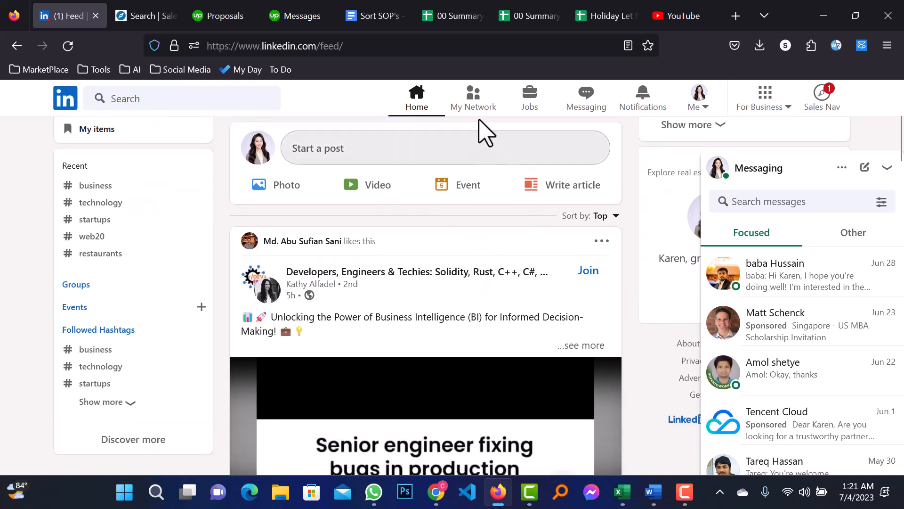
{"action": "left_click", "coordinate": [541, 118]}
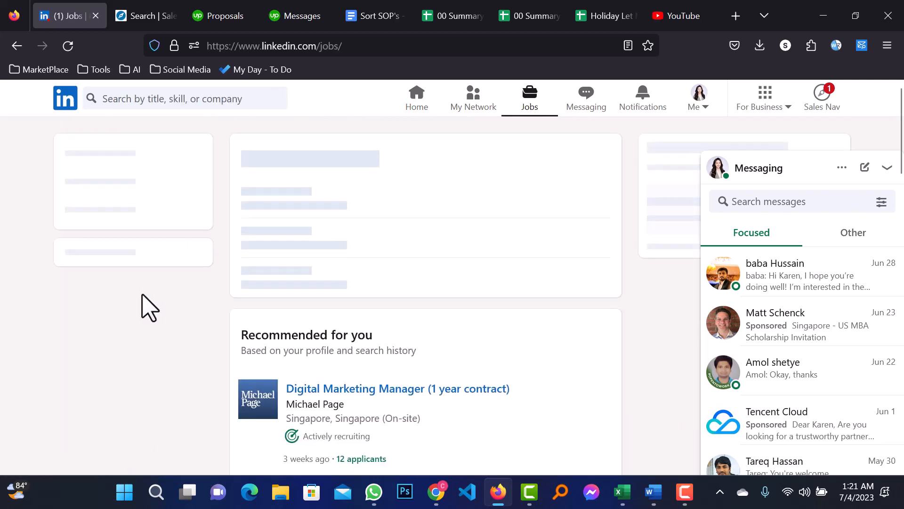
{"action": "scroll", "coordinate": [160, 295], "scroll_direction": "down", "scroll_amount": 3}
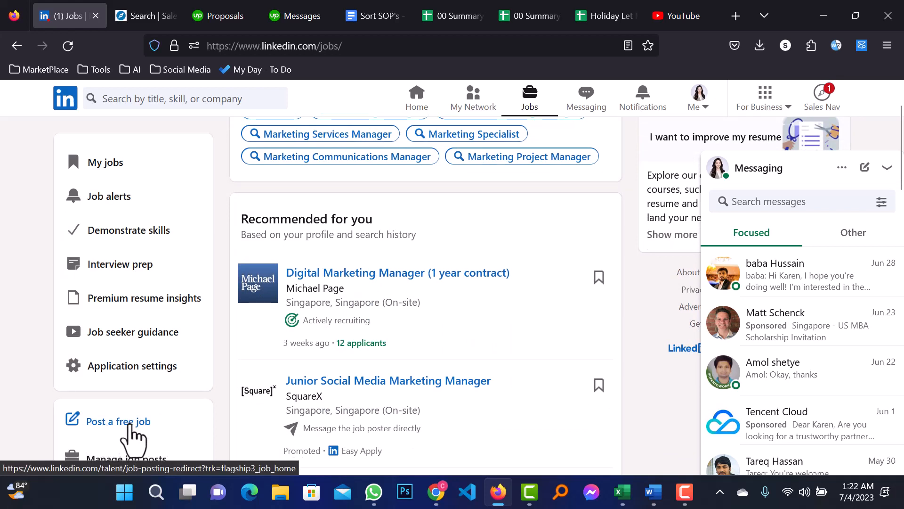
{"action": "left_click", "coordinate": [109, 424]}
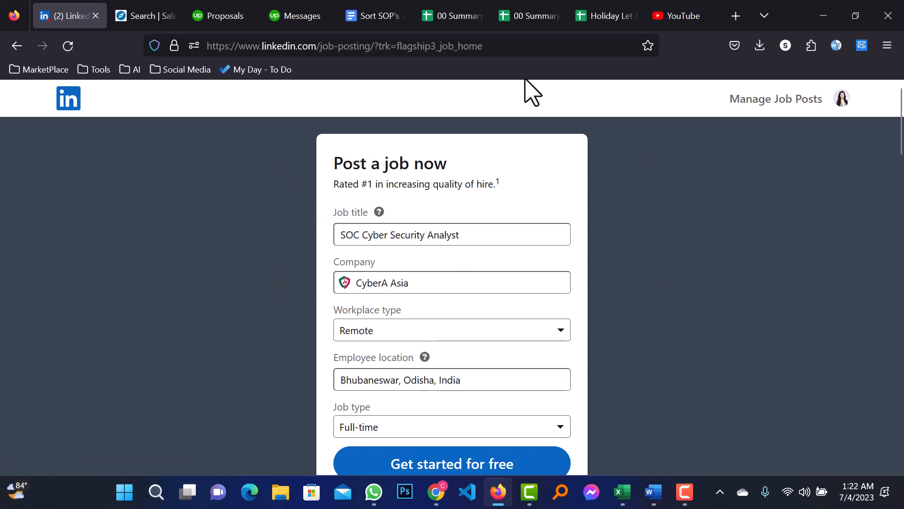
- Review the prefilled SOC Cyber Security Analyst form for CyberA Asia and open the workplace type options
{"action": "left_click_drag", "start_coordinate": [338, 166], "coordinate": [468, 173]}
{"action": "left_click", "coordinate": [471, 174]}
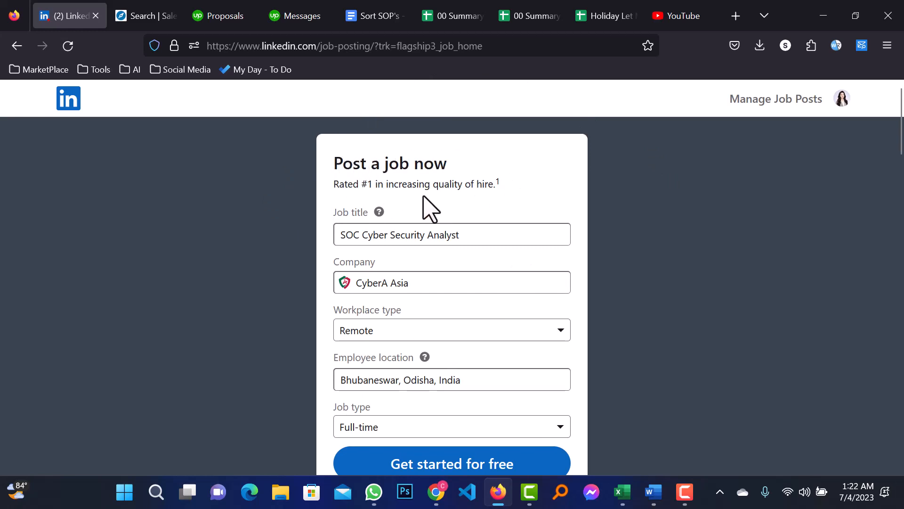
{"action": "scroll", "coordinate": [428, 209], "scroll_direction": "down", "scroll_amount": 2}
{"action": "left_click_drag", "start_coordinate": [474, 157], "coordinate": [332, 161]}
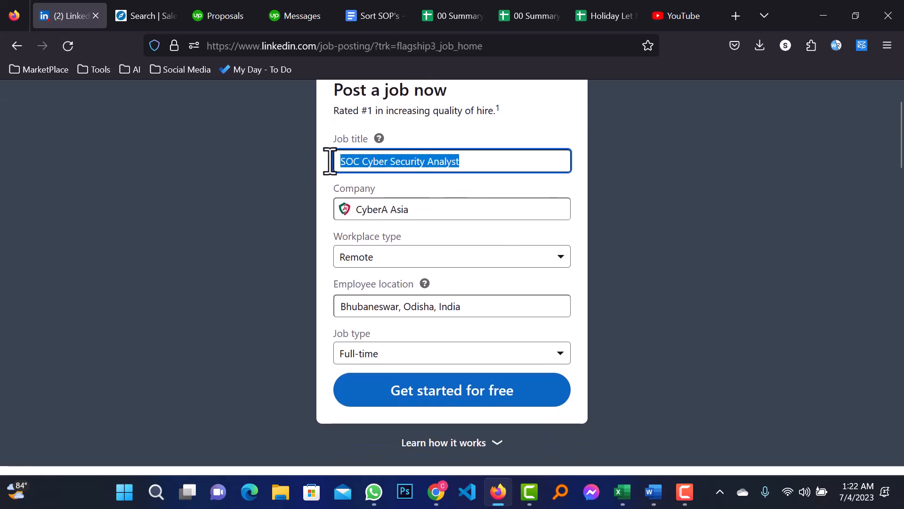
{"action": "left_click", "coordinate": [454, 209]}
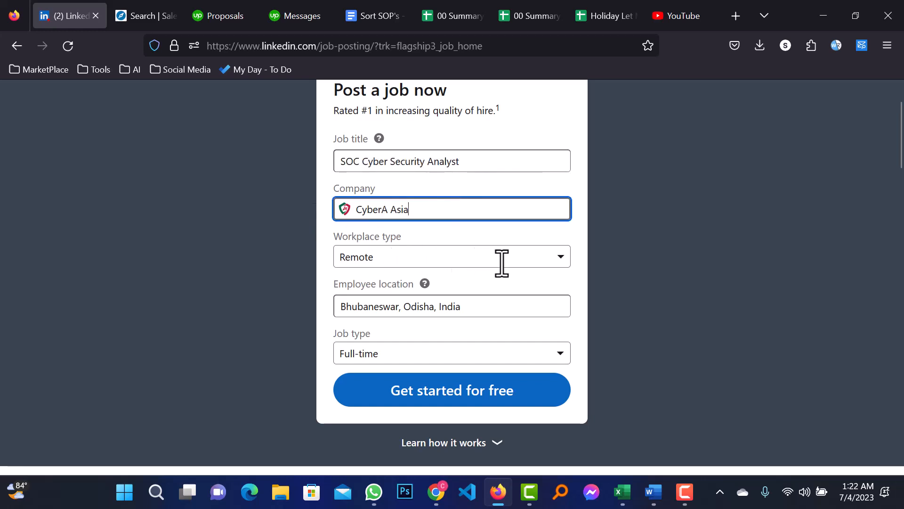
{"action": "left_click", "coordinate": [552, 262]}
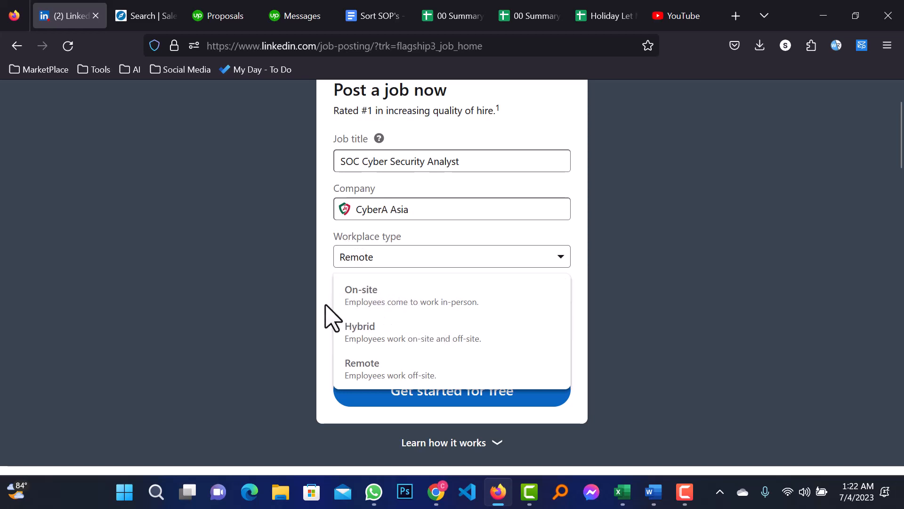
- Set the workplace type to On-site after briefly trying Remote
{"action": "left_click", "coordinate": [390, 301]}
{"action": "left_click", "coordinate": [371, 306]}
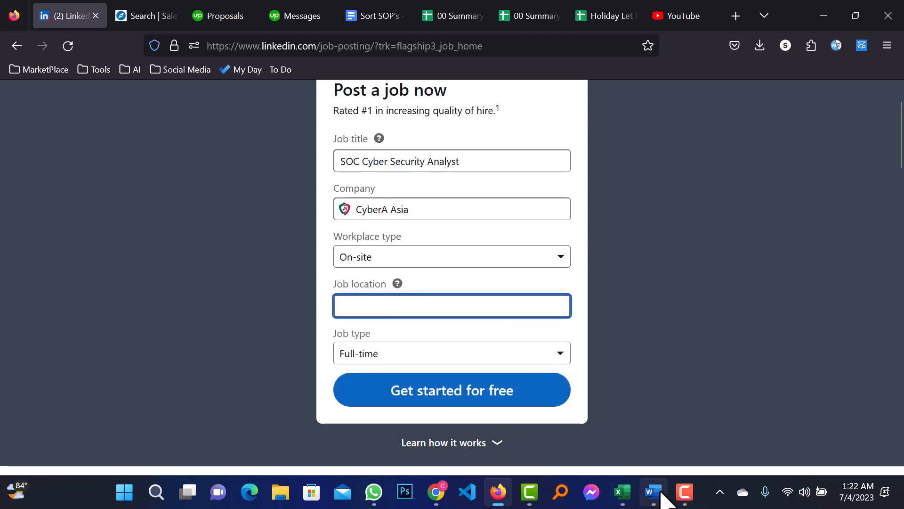
{"action": "mouse_move", "coordinate": [660, 491]}
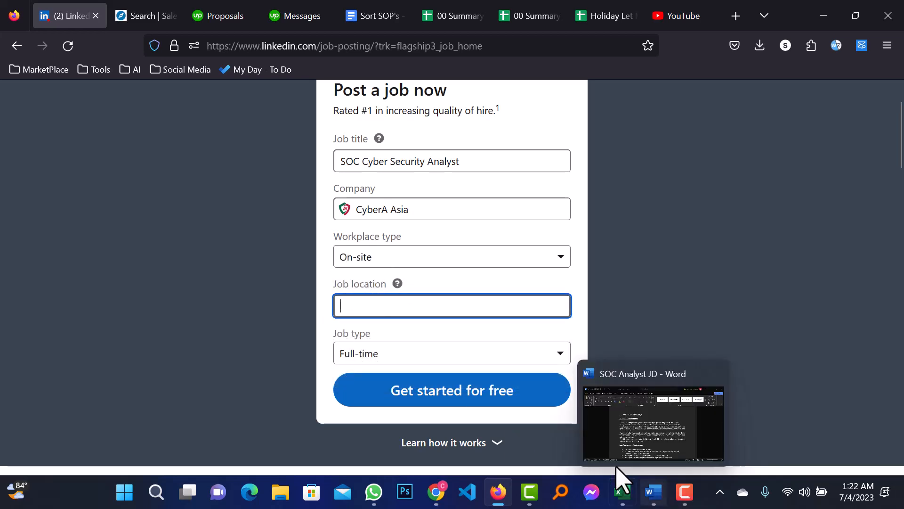
{"action": "left_click", "coordinate": [401, 259]}
{"action": "left_click", "coordinate": [372, 370]}
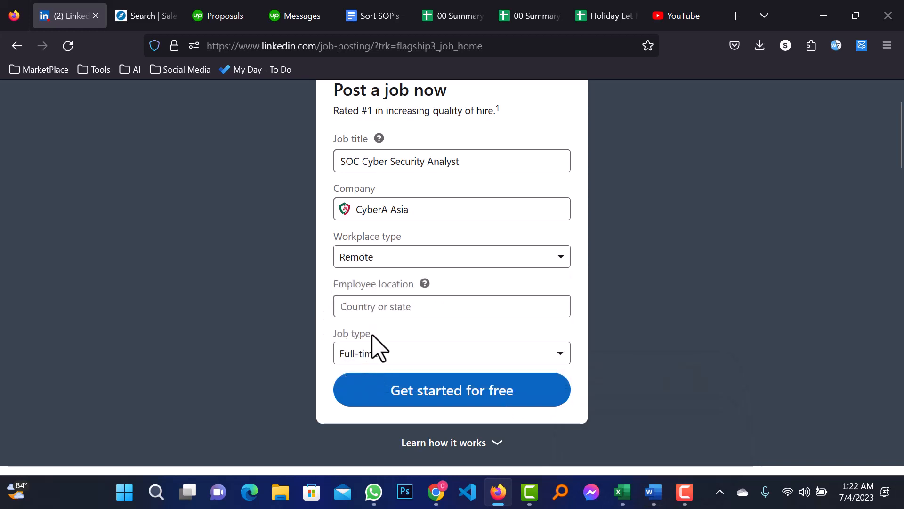
{"action": "left_click", "coordinate": [405, 307]}
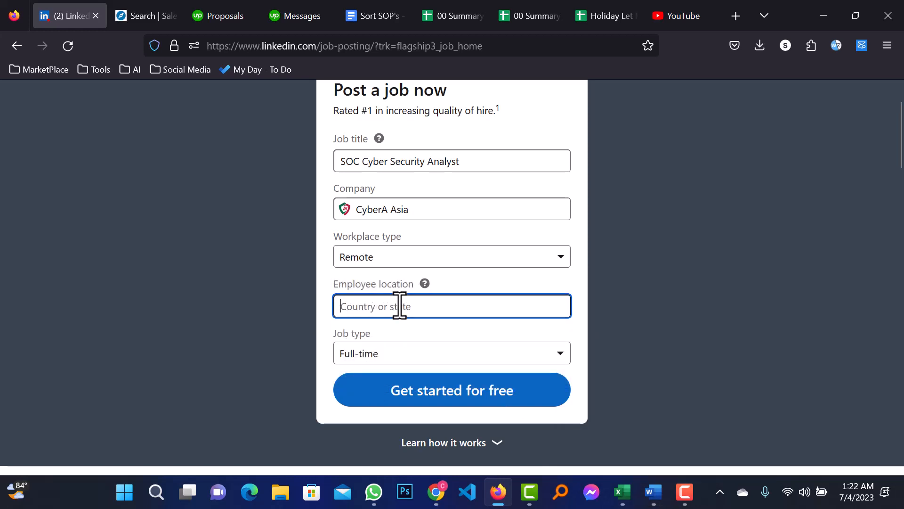
{"action": "left_click", "coordinate": [416, 262]}
{"action": "left_click", "coordinate": [404, 297]}
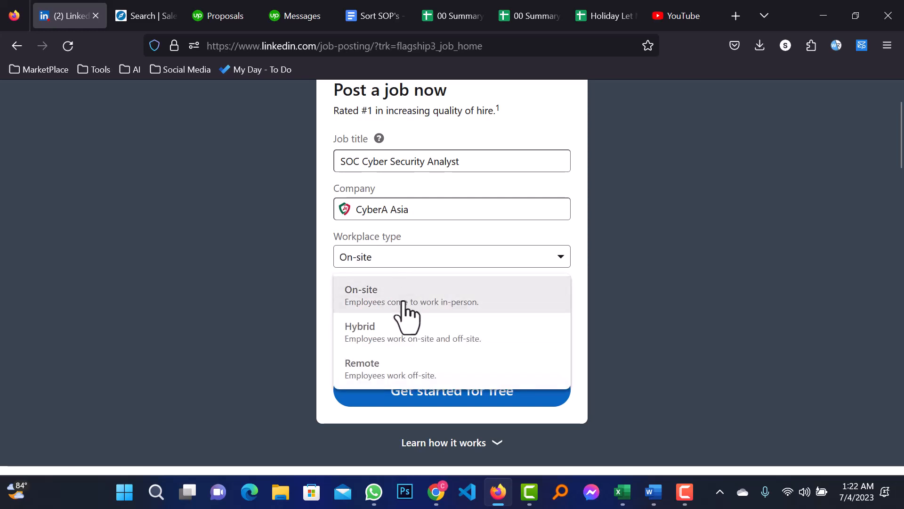
{"action": "left_click", "coordinate": [405, 303]}
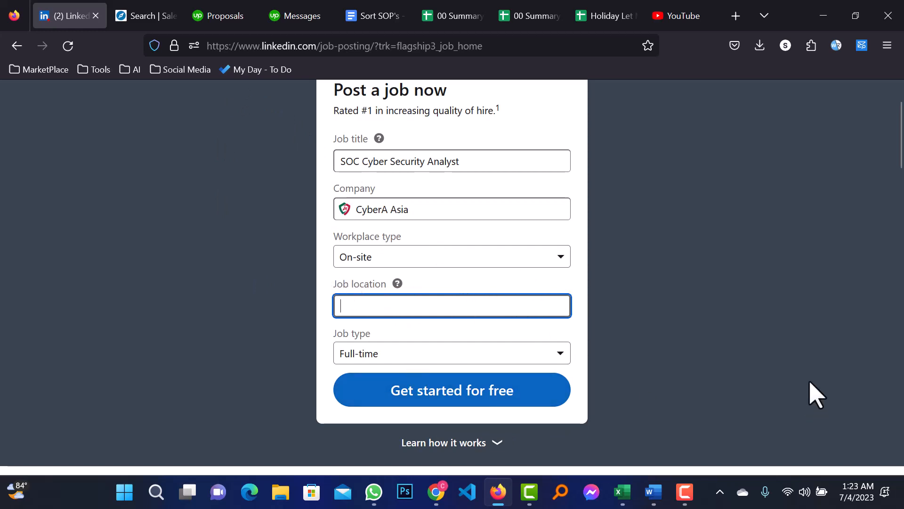
- Check that the job location reads Bhubaneswar, Odisha, India
{"action": "left_click", "coordinate": [685, 492]}
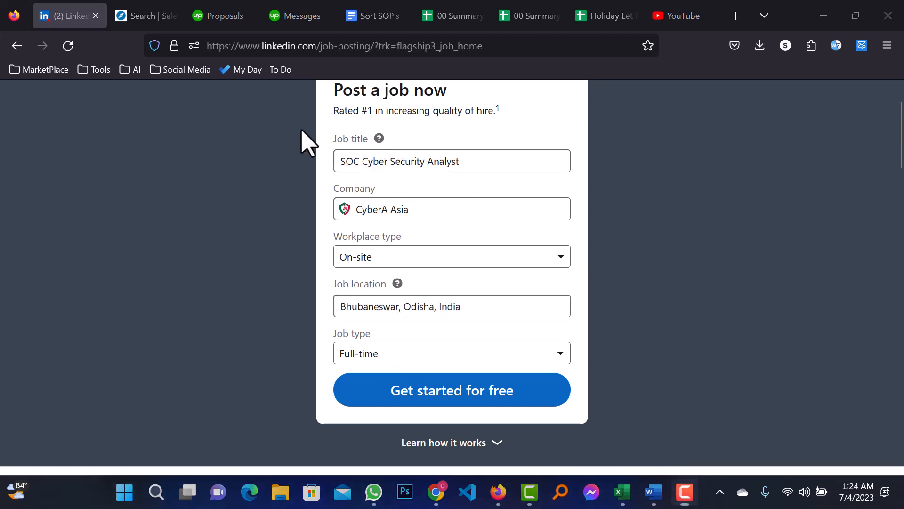
{"action": "left_click", "coordinate": [485, 306]}
{"action": "left_click_drag", "start_coordinate": [485, 307], "coordinate": [344, 295]}
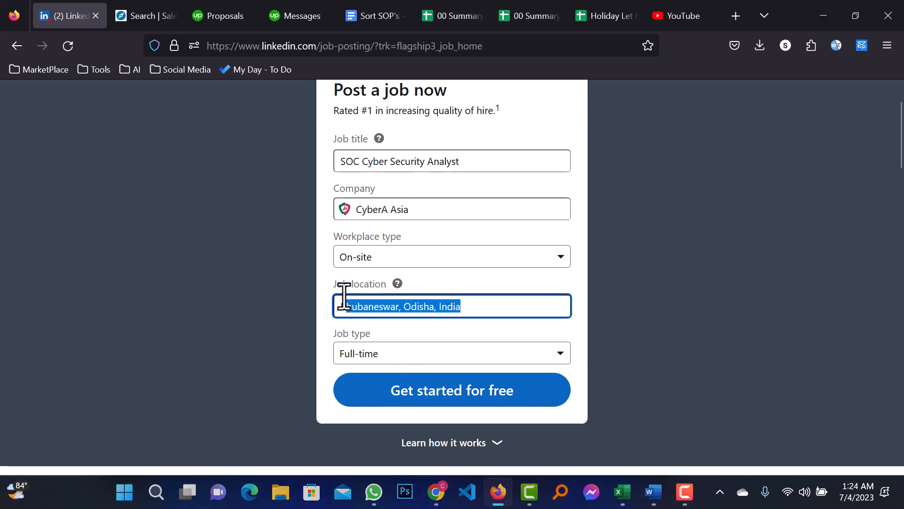
{"action": "left_click", "coordinate": [326, 312]}
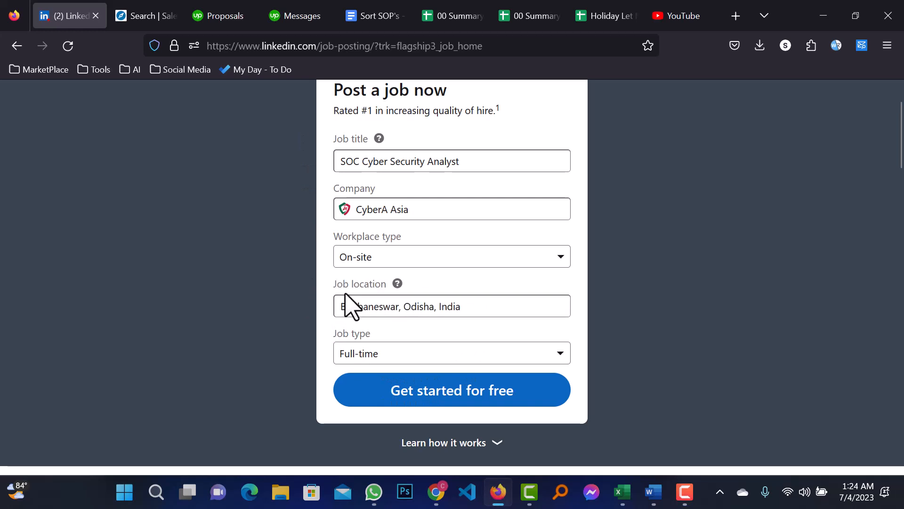
- Keep Full-time as the job type
{"action": "left_click", "coordinate": [409, 363]}
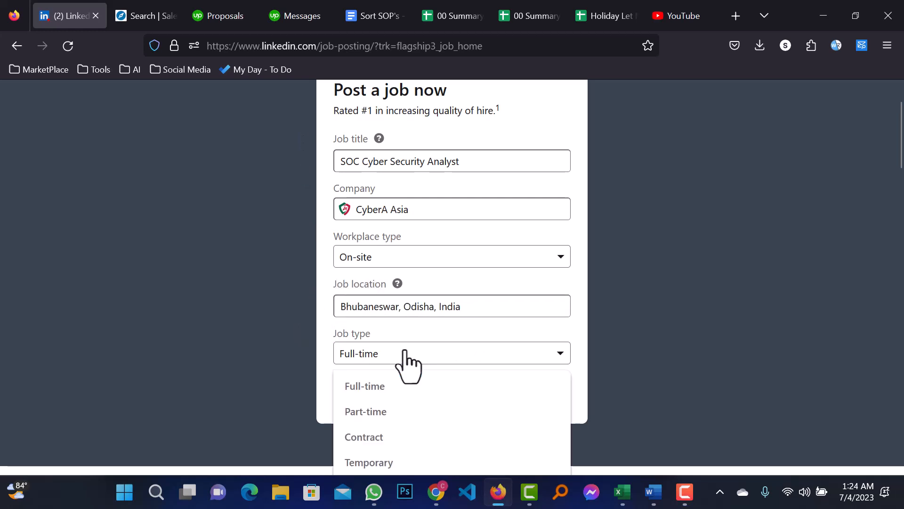
{"action": "scroll", "coordinate": [405, 358], "scroll_direction": "down", "scroll_amount": 2}
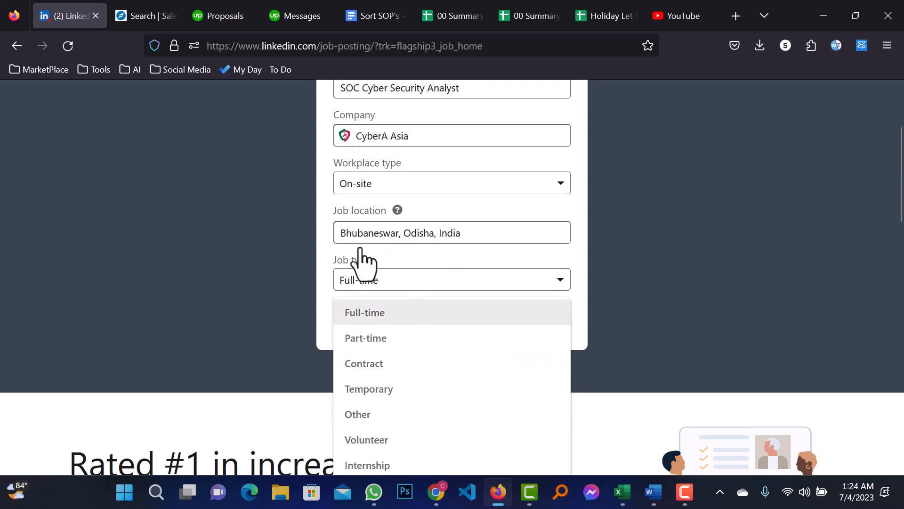
{"action": "scroll", "coordinate": [422, 363], "scroll_direction": "down", "scroll_amount": 2}
{"action": "scroll", "coordinate": [405, 348], "scroll_direction": "up", "scroll_amount": 2}
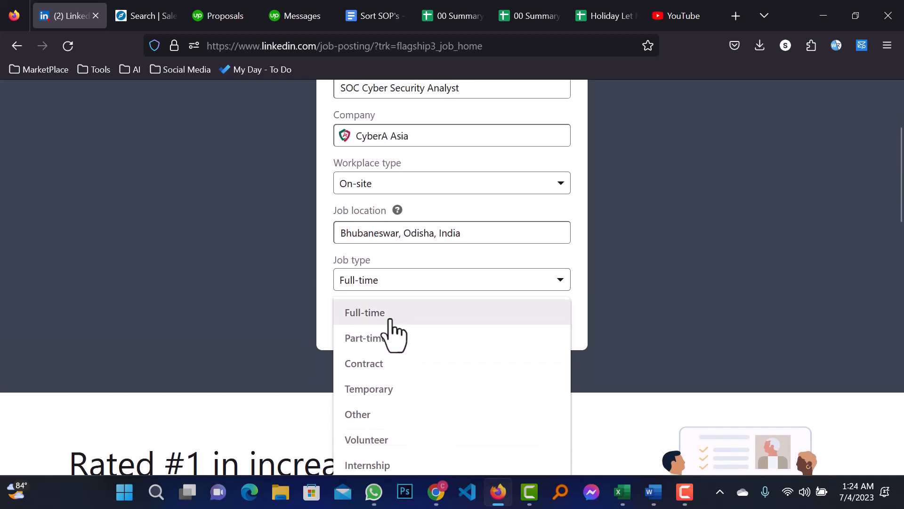
{"action": "left_click", "coordinate": [366, 315]}
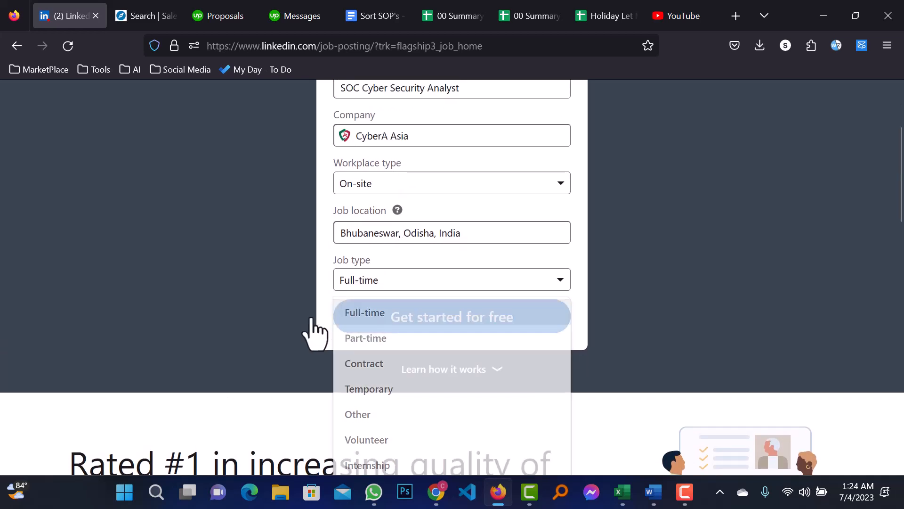
{"action": "left_click", "coordinate": [397, 288]}
{"action": "left_click", "coordinate": [395, 314]}
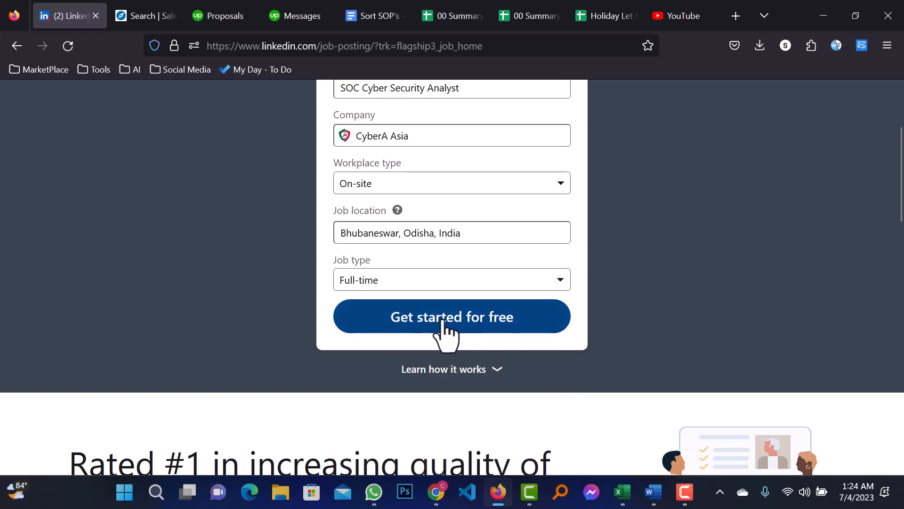
- Start the free post, skim the template description, and bring Word's SOC Analyst JD forward
{"action": "left_click", "coordinate": [471, 321]}
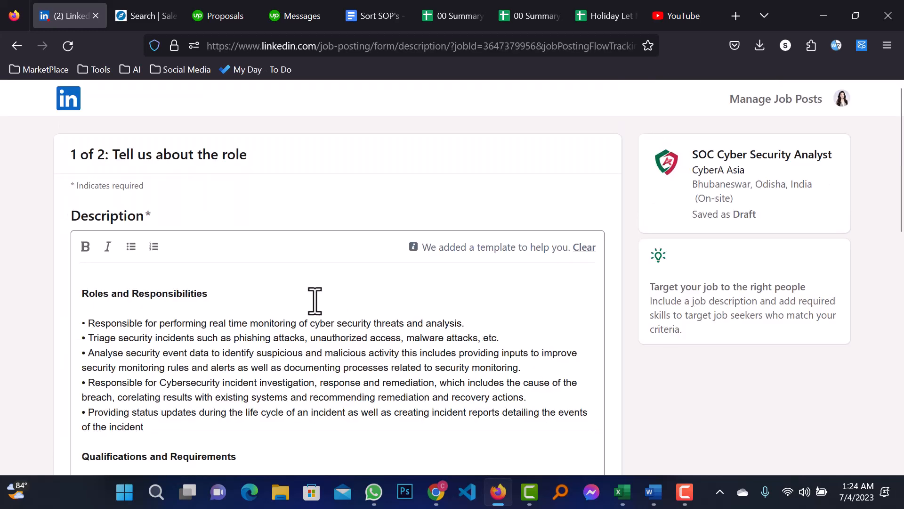
{"action": "scroll", "coordinate": [309, 309], "scroll_direction": "down", "scroll_amount": 8}
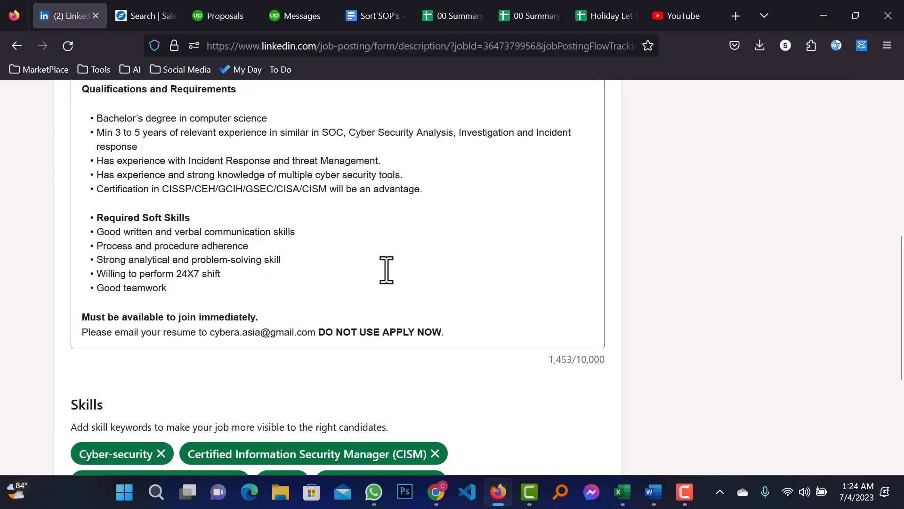
{"action": "scroll", "coordinate": [271, 283], "scroll_direction": "up", "scroll_amount": 3}
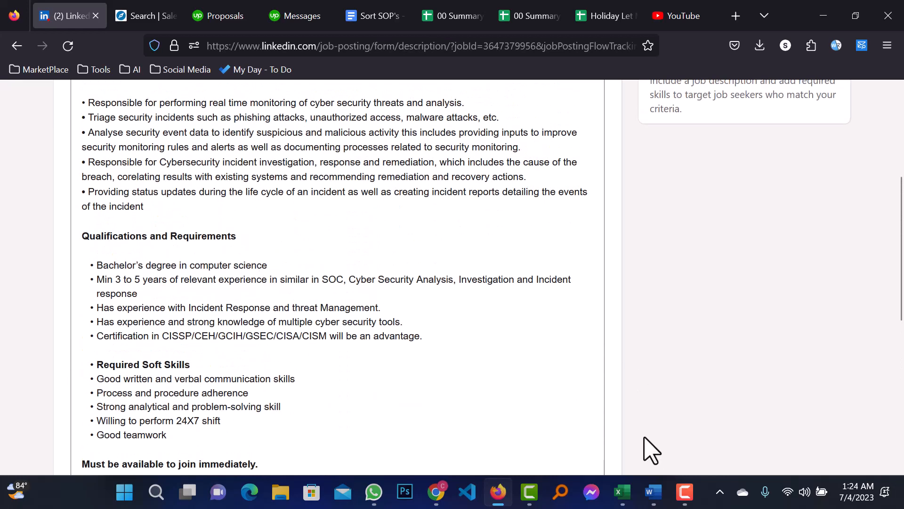
{"action": "left_click", "coordinate": [654, 492]}
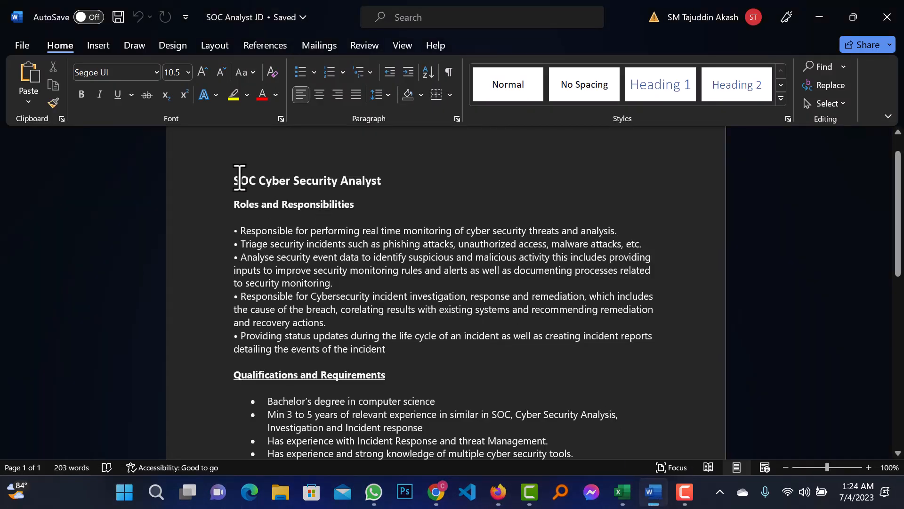
- Select the JD text from Roles and Responsibilities to the end, then switch back to Firefox
{"action": "left_click_drag", "start_coordinate": [238, 181], "coordinate": [414, 238]}
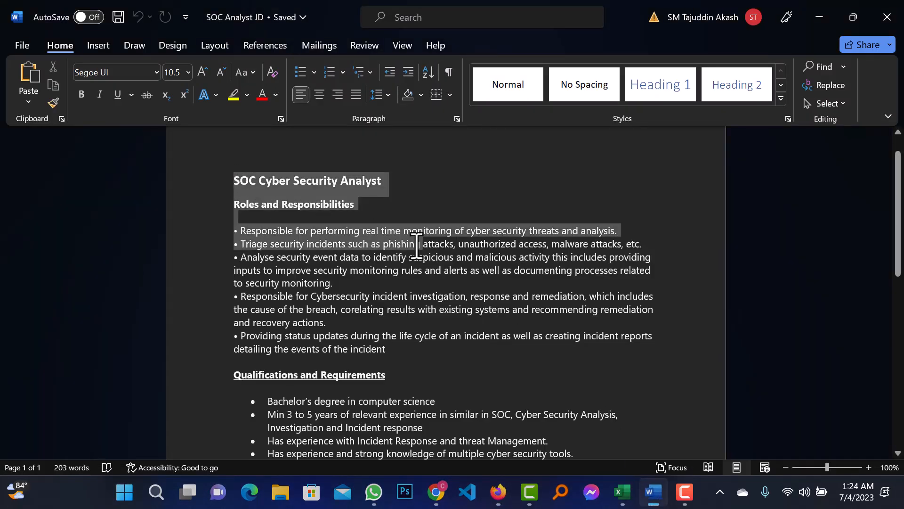
{"action": "left_click", "coordinate": [384, 183]}
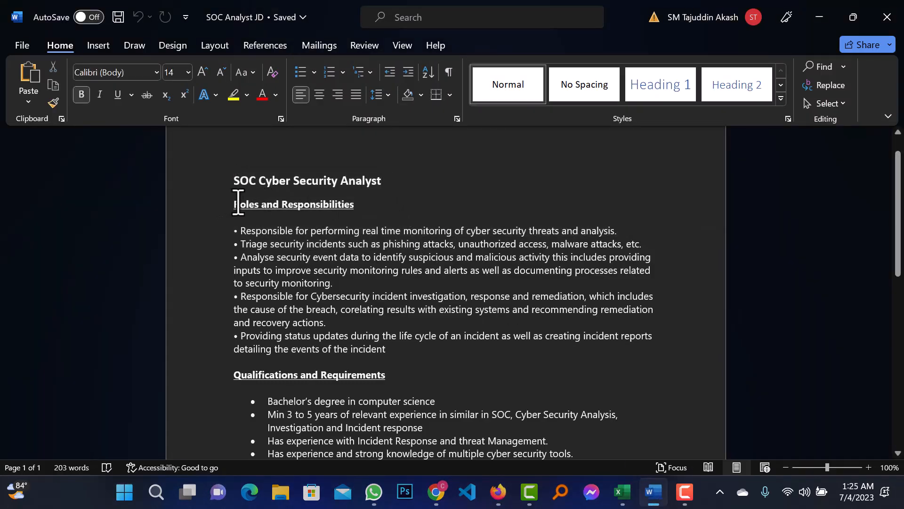
{"action": "left_click_drag", "start_coordinate": [235, 203], "coordinate": [596, 362]}
{"action": "key", "text": "ctrl+c"}
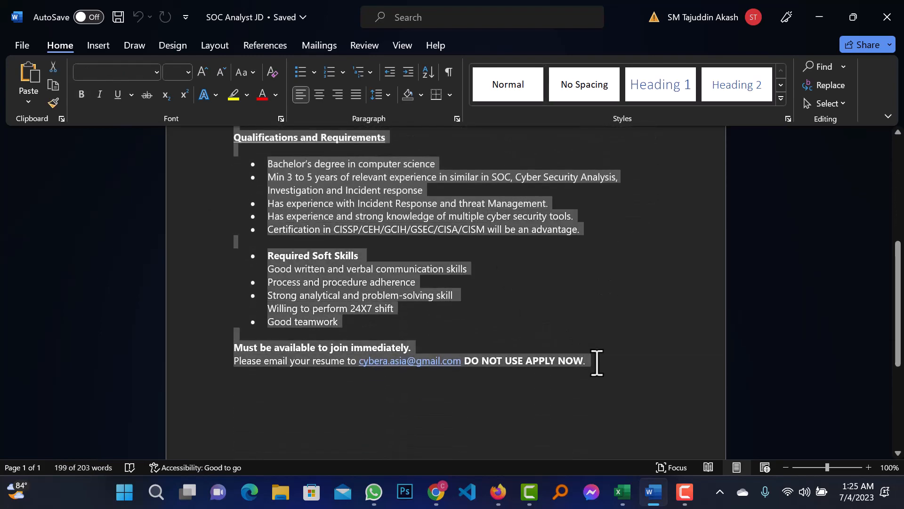
{"action": "key", "text": "alt+Tab"}
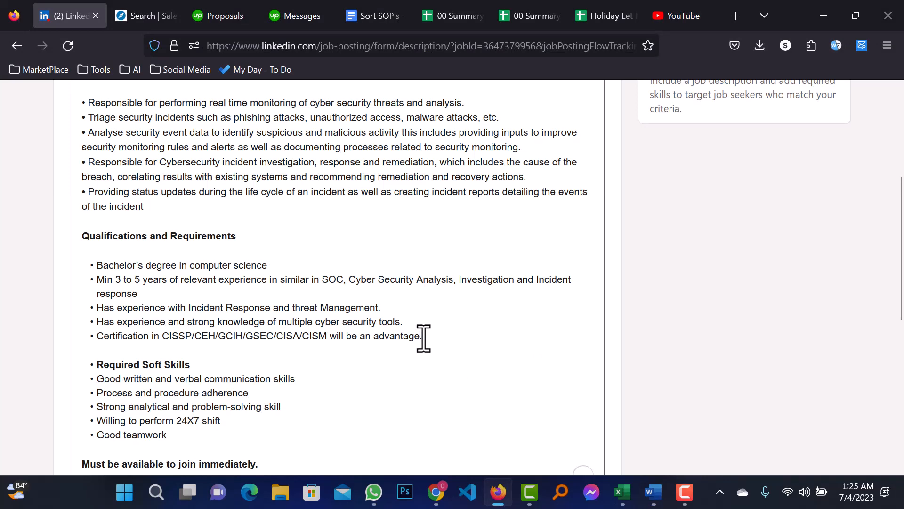
- Replace the template description with the Word JD and delete the closing email-your-resume line
{"action": "key", "text": "ctrl+a"}
{"action": "key", "text": "ctrl+v"}
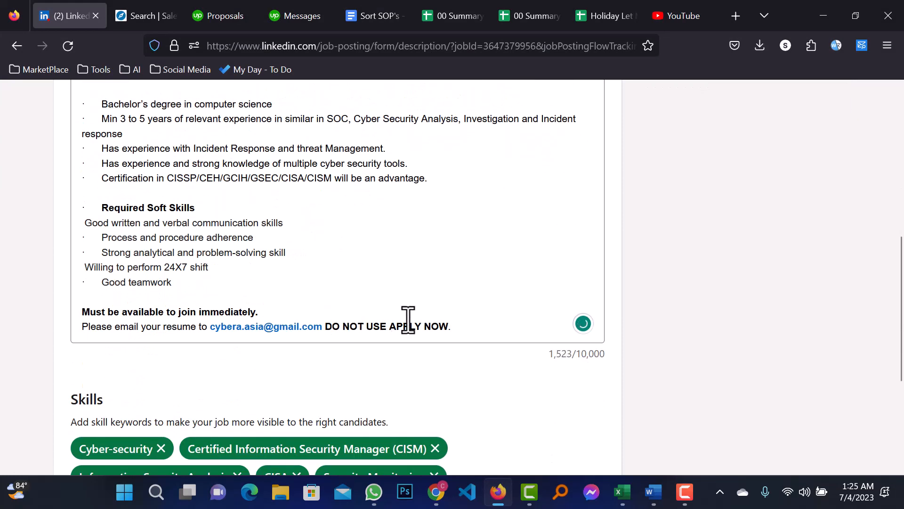
{"action": "left_click_drag", "start_coordinate": [451, 326], "coordinate": [83, 345]}
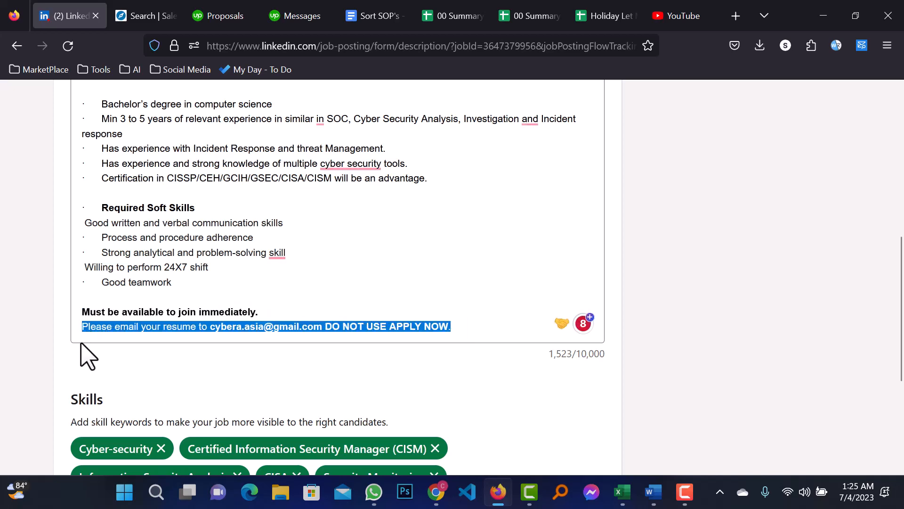
{"action": "key", "text": "Delete"}
{"action": "key", "text": "super+shift+s"}
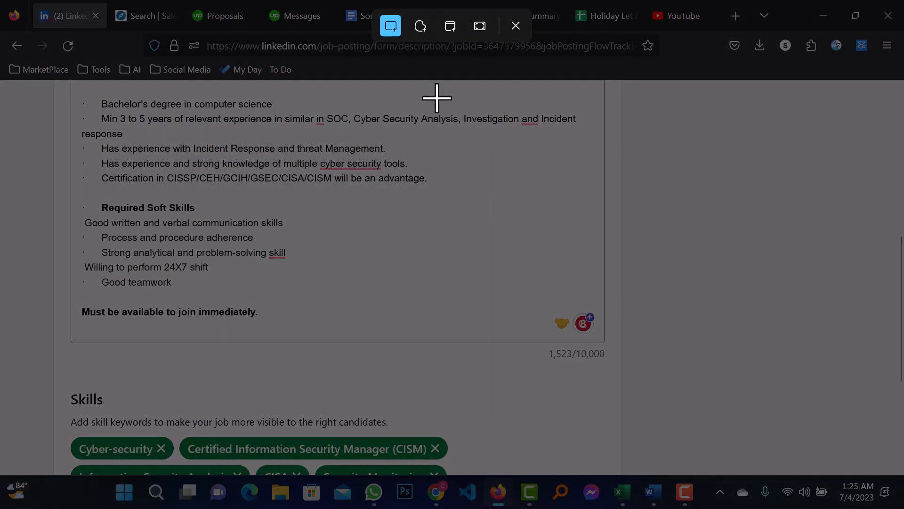
{"action": "left_click", "coordinate": [516, 26]}
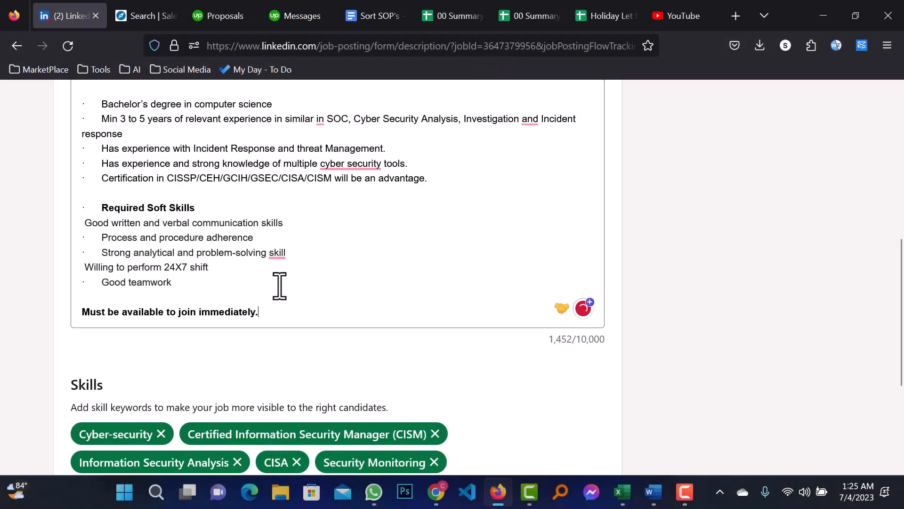
{"action": "scroll", "coordinate": [372, 275], "scroll_direction": "down", "scroll_amount": 2}
{"action": "scroll", "coordinate": [369, 285], "scroll_direction": "up", "scroll_amount": 4}
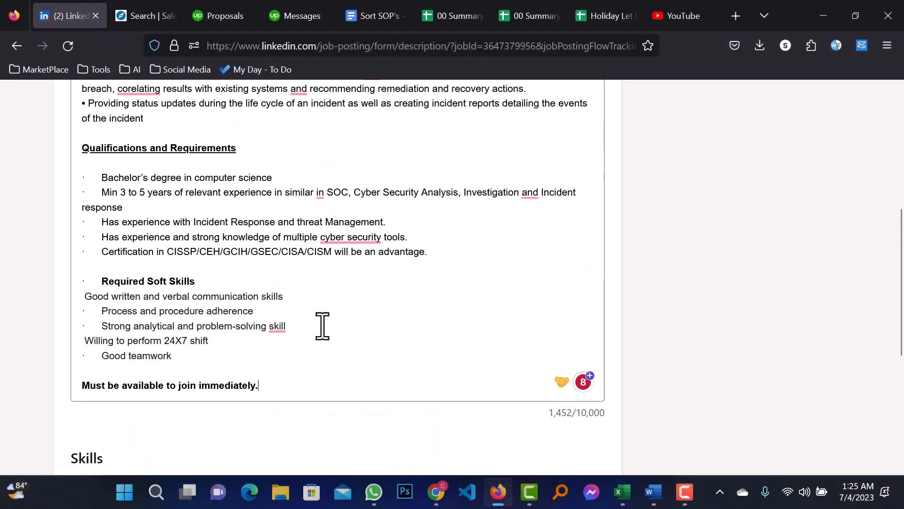
{"action": "scroll", "coordinate": [397, 306], "scroll_direction": "up", "scroll_amount": 6}
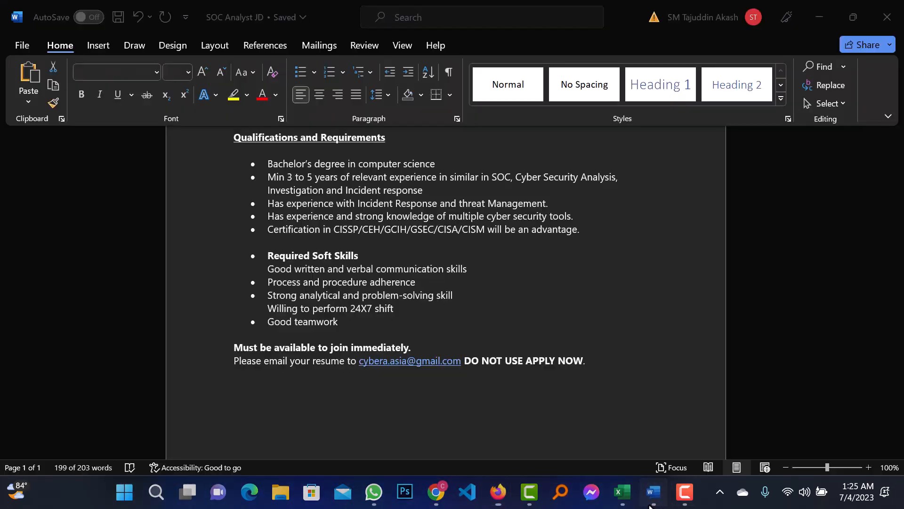
- Clear the selection in Word and minimize it, returning to the job form
{"action": "left_click", "coordinate": [654, 492]}
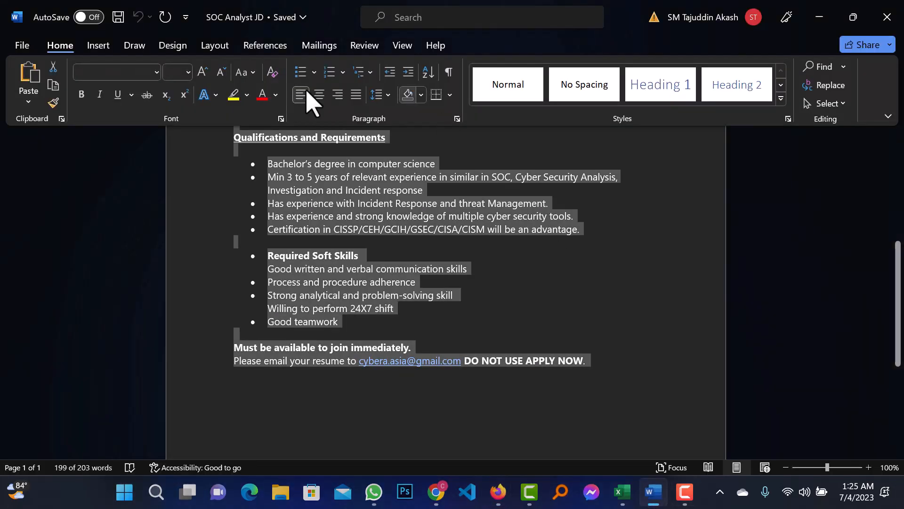
{"action": "left_click", "coordinate": [481, 320]}
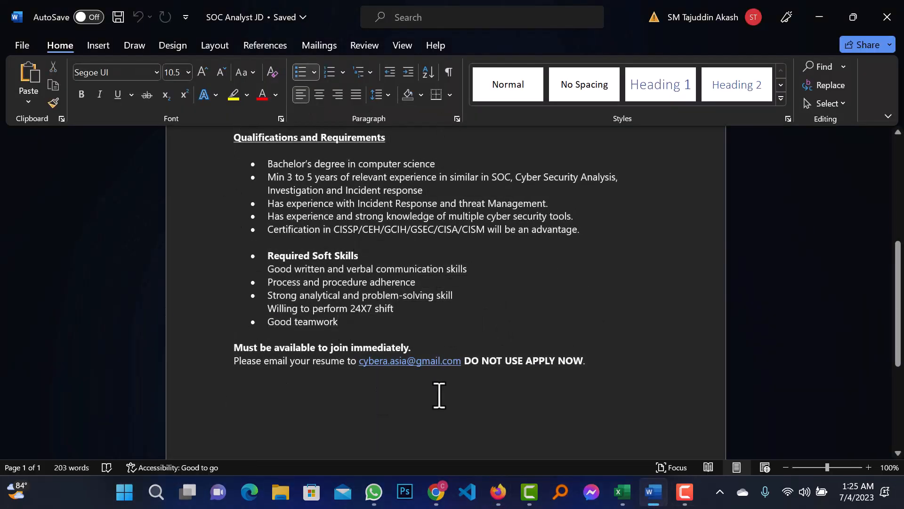
{"action": "scroll", "coordinate": [495, 380], "scroll_direction": "up", "scroll_amount": 6}
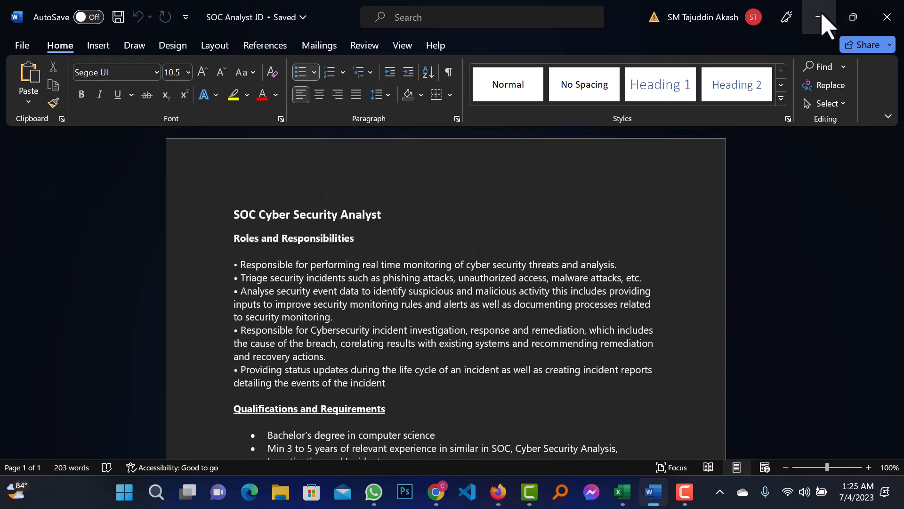
{"action": "left_click", "coordinate": [821, 18]}
{"action": "scroll", "coordinate": [254, 325], "scroll_direction": "down", "scroll_amount": 8}
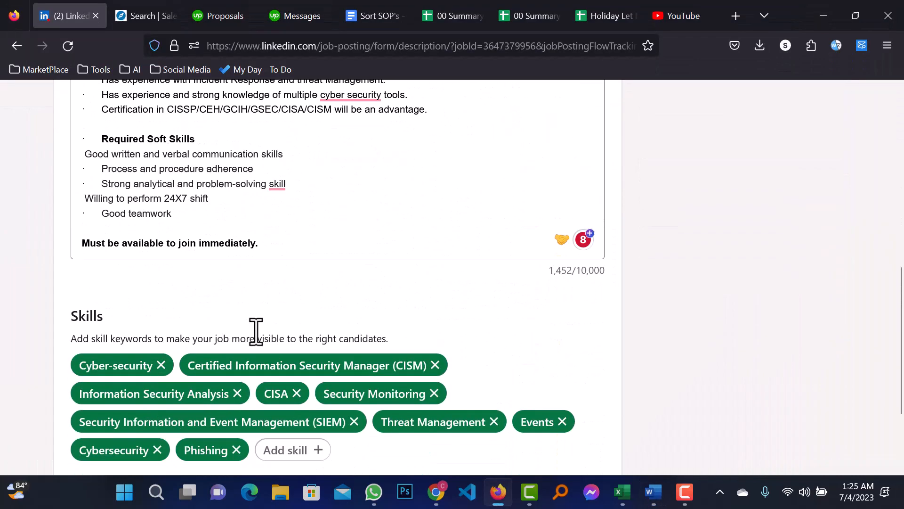
{"action": "scroll", "coordinate": [256, 332], "scroll_direction": "down", "scroll_amount": 3}
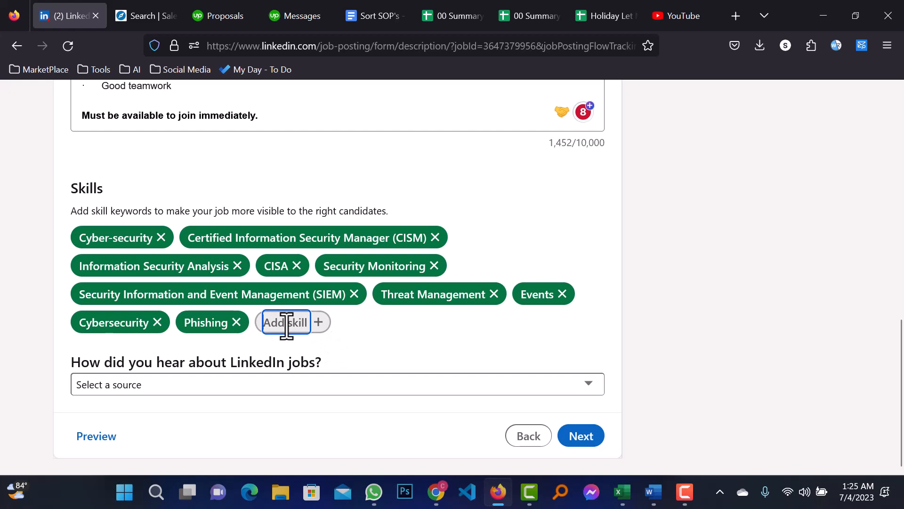
{"action": "left_click", "coordinate": [286, 323]}
{"action": "type", "text": "cyber"}
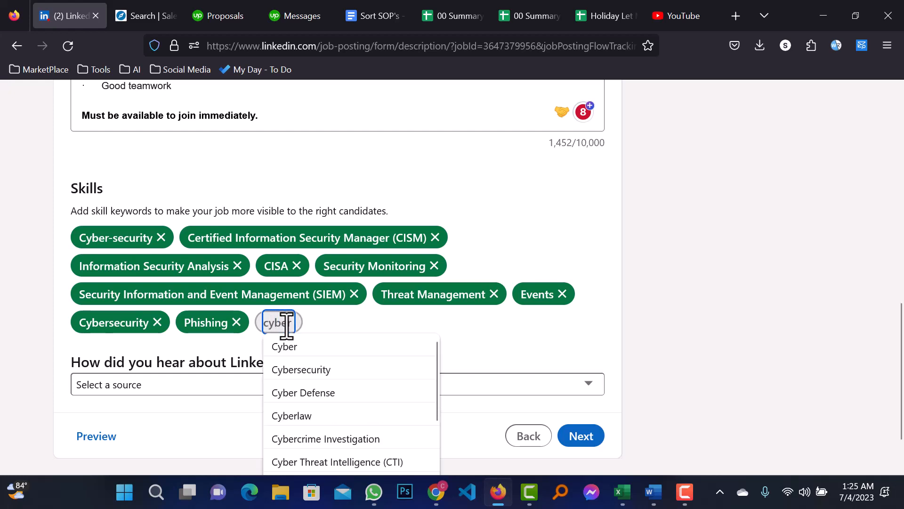
{"action": "left_click", "coordinate": [346, 372]}
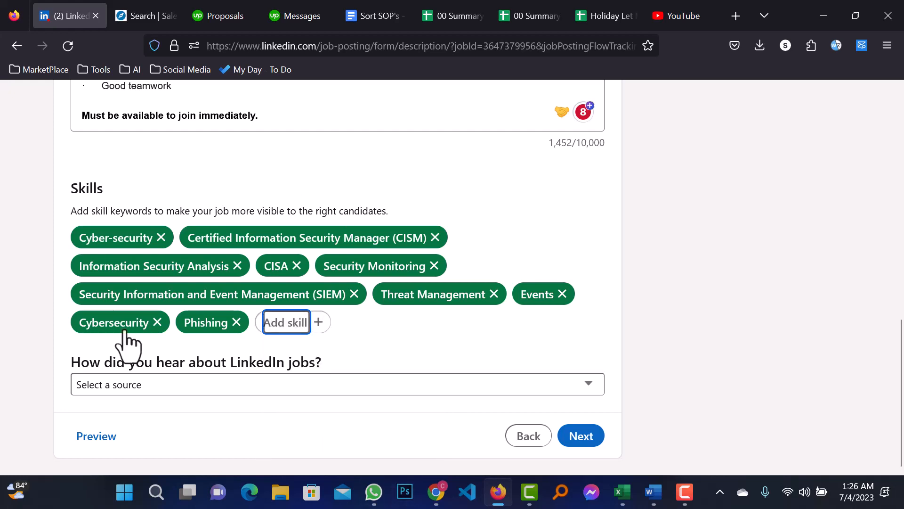
{"action": "left_click", "coordinate": [435, 346]}
{"action": "left_click", "coordinate": [274, 385]}
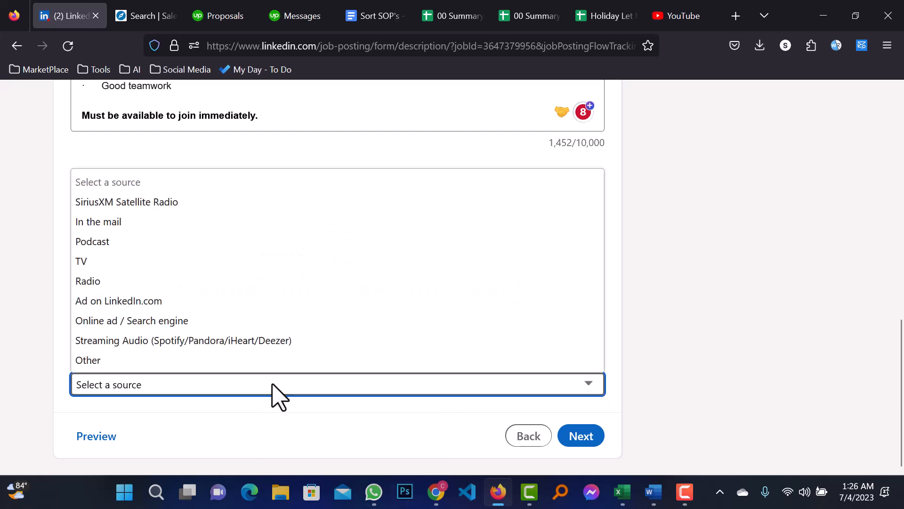
{"action": "left_click", "coordinate": [3, 290]}
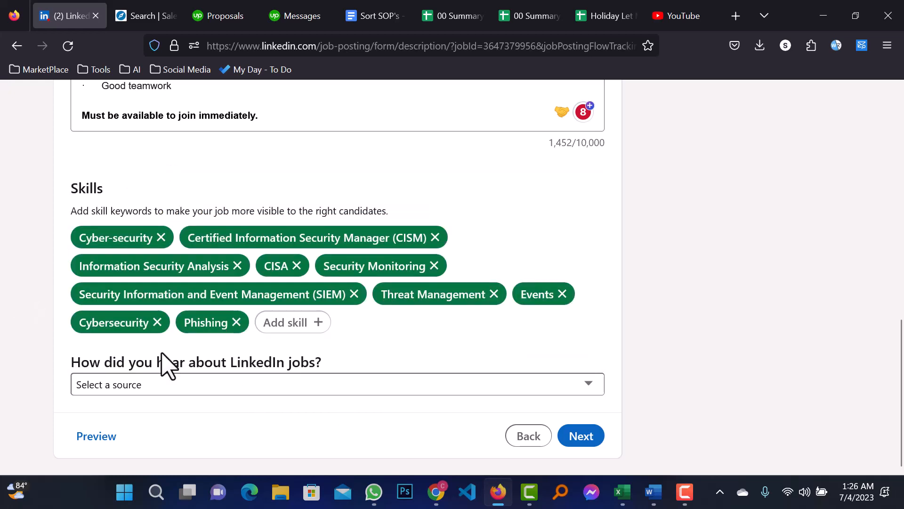
{"action": "left_click", "coordinate": [285, 393]}
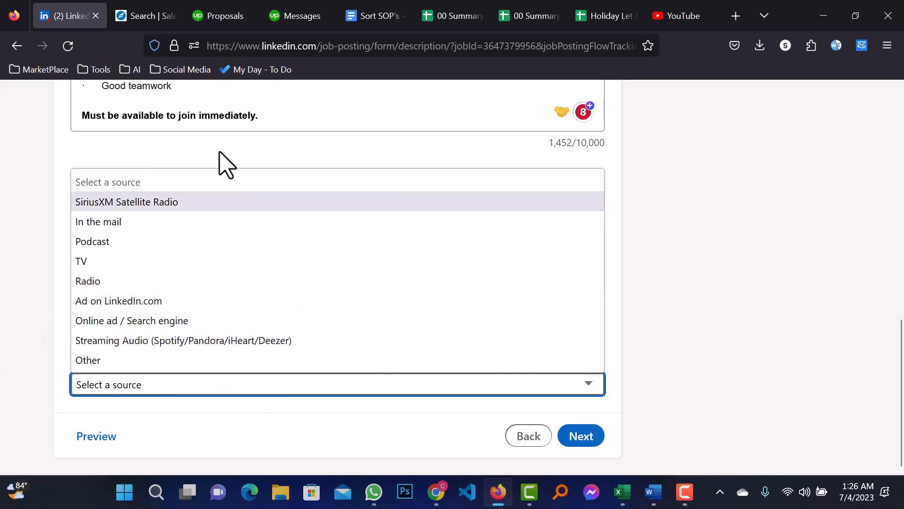
{"action": "left_click", "coordinate": [2, 377]}
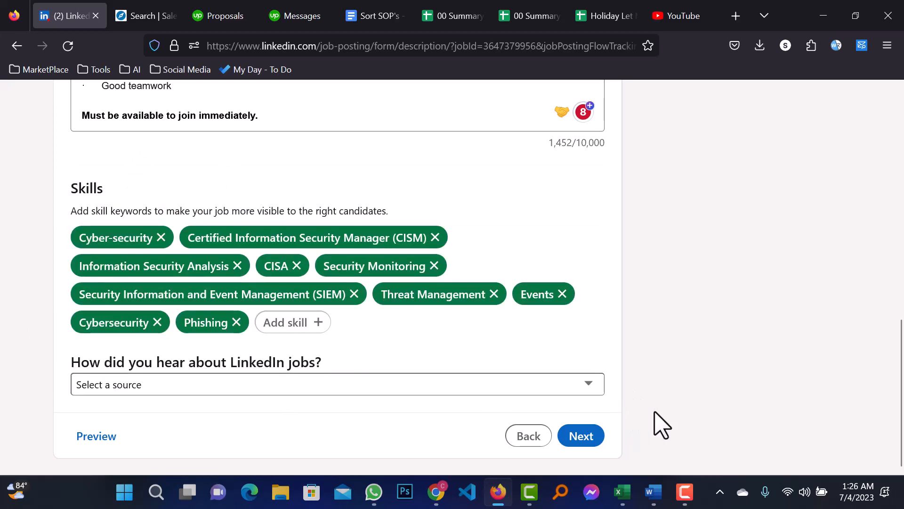
{"action": "scroll", "coordinate": [659, 424], "scroll_direction": "up", "scroll_amount": 5}
{"action": "scroll", "coordinate": [662, 424], "scroll_direction": "up", "scroll_amount": 5}
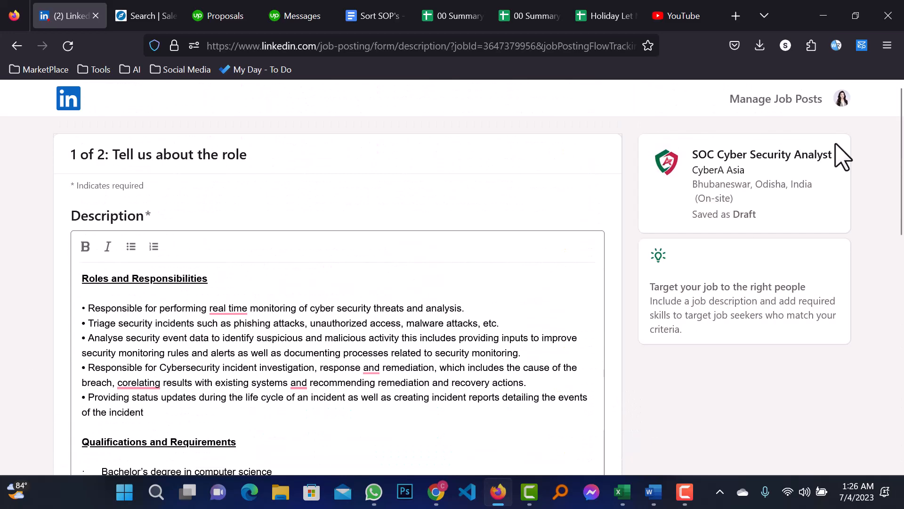
- Accept the 'real-time' and 'skills' corrections, undo 'correlating', and continue to step 2
{"action": "scroll", "coordinate": [141, 325], "scroll_direction": "down", "scroll_amount": 4}
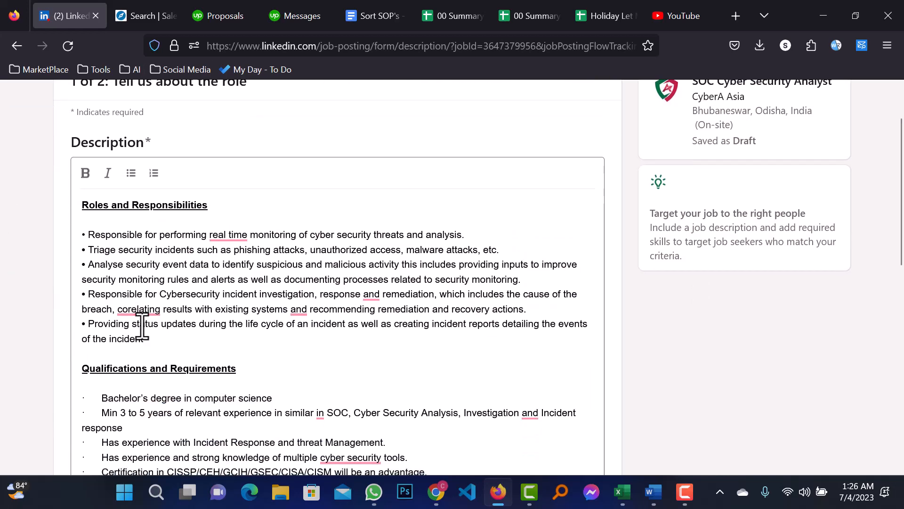
{"action": "scroll", "coordinate": [151, 321], "scroll_direction": "up", "scroll_amount": 2}
{"action": "mouse_move", "coordinate": [152, 313]}
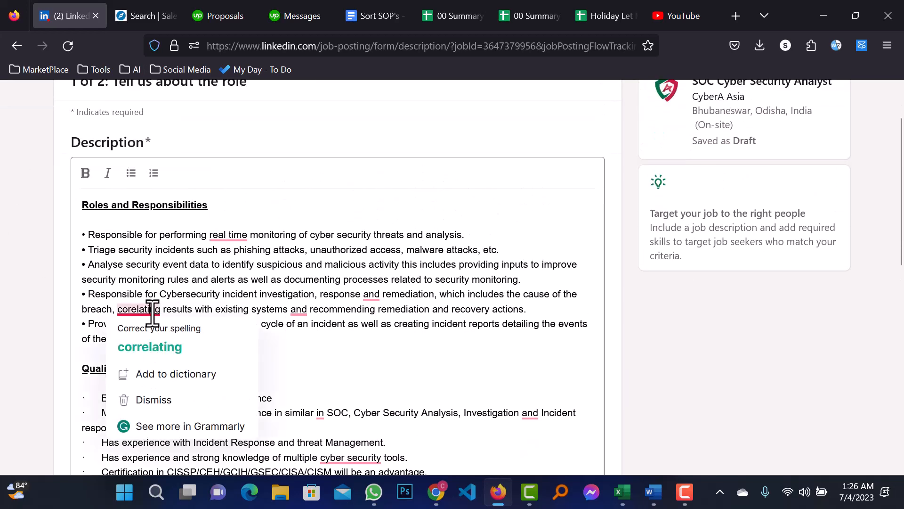
{"action": "left_click", "coordinate": [137, 348]}
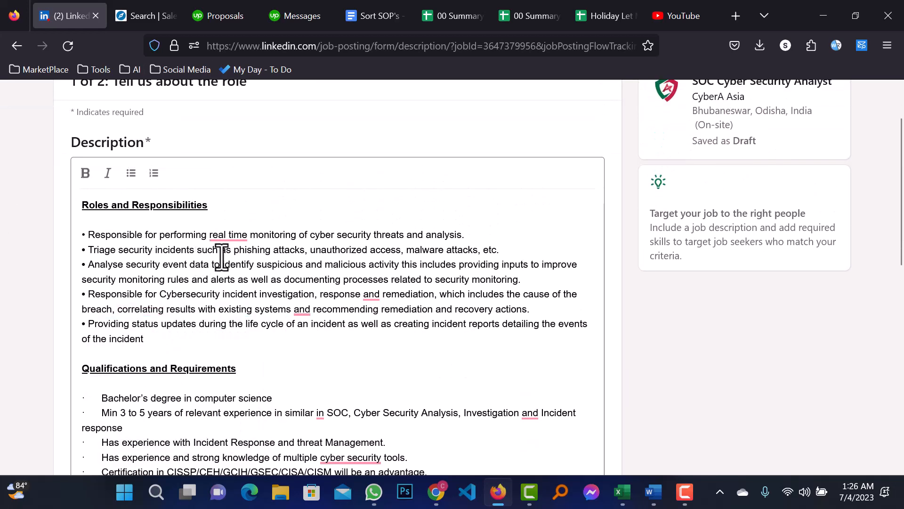
{"action": "key", "text": "ctrl+z"}
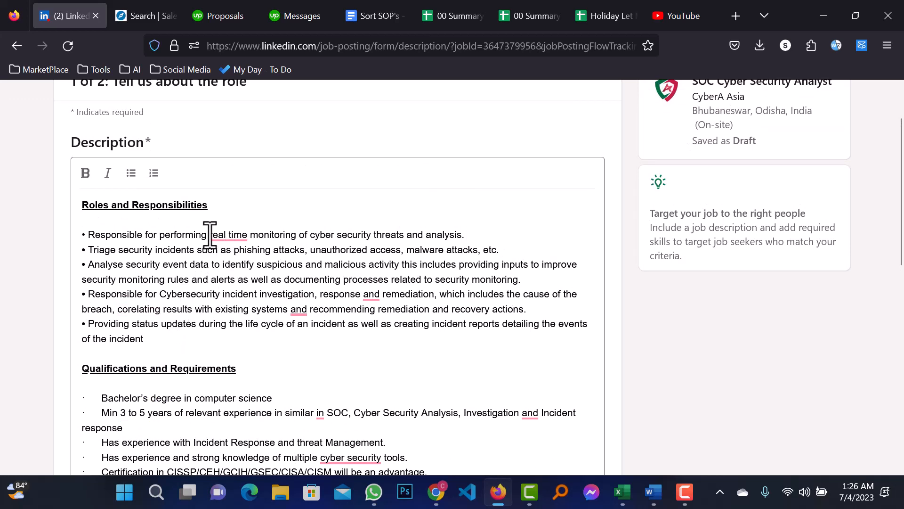
{"action": "mouse_move", "coordinate": [228, 235]}
{"action": "left_click", "coordinate": [250, 271]}
{"action": "scroll", "coordinate": [285, 330], "scroll_direction": "down", "scroll_amount": 6}
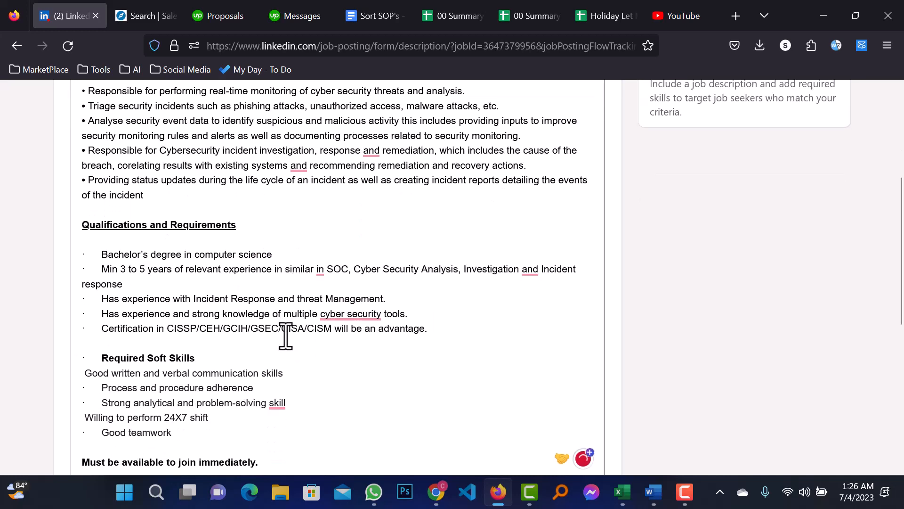
{"action": "mouse_move", "coordinate": [282, 256]}
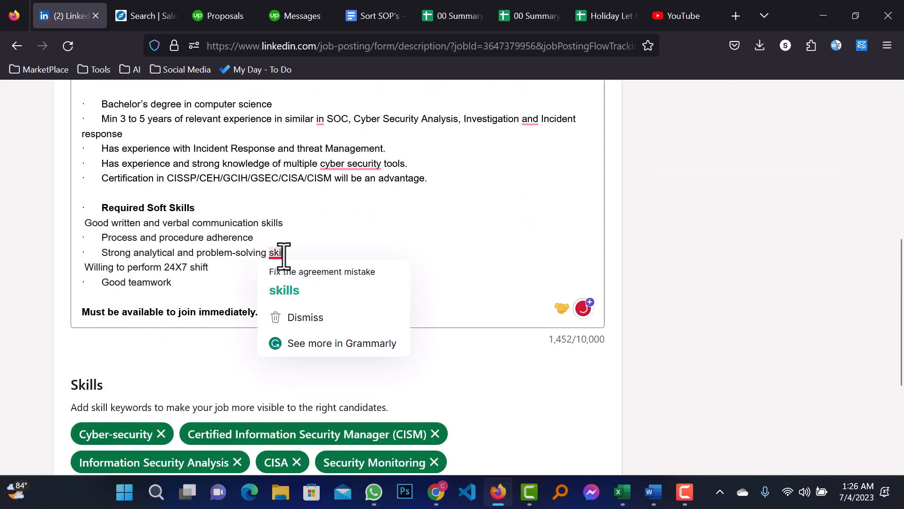
{"action": "left_click", "coordinate": [289, 292]}
{"action": "scroll", "coordinate": [441, 377], "scroll_direction": "down", "scroll_amount": 4}
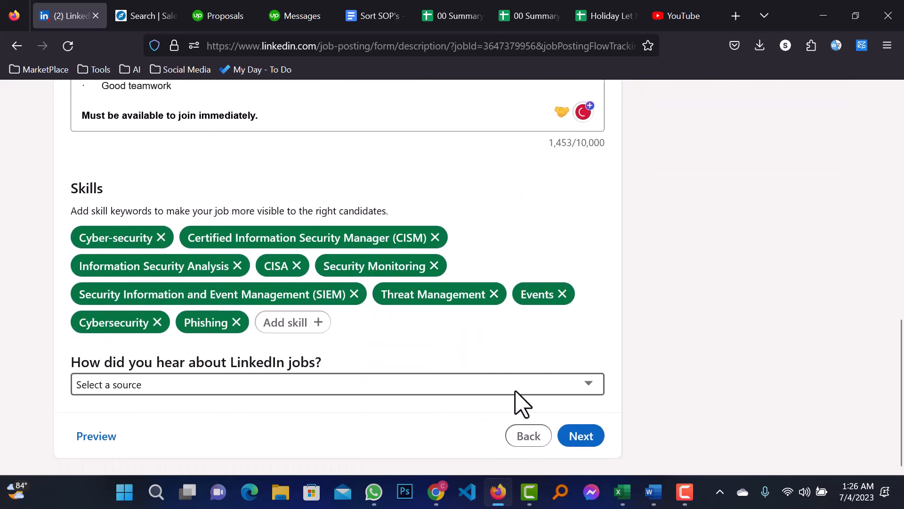
{"action": "left_click", "coordinate": [586, 440]}
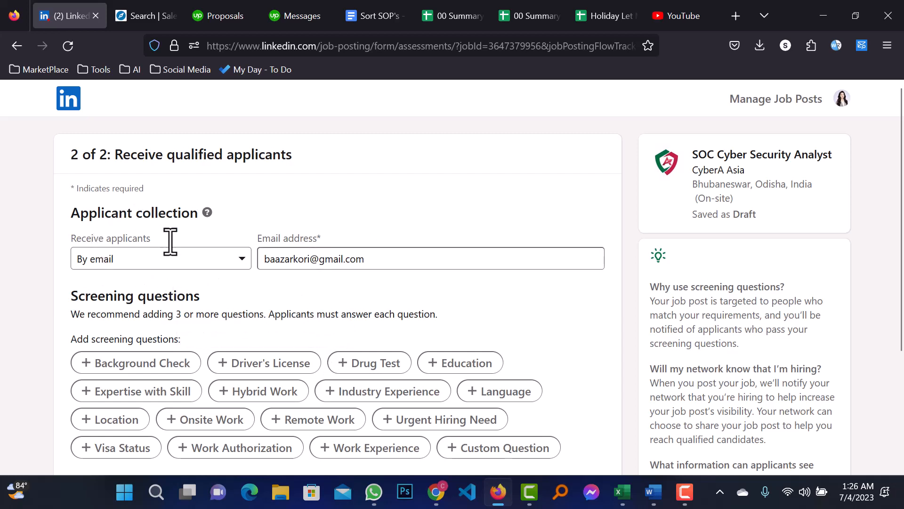
- Keep receiving applicants By email and replace the recipient with the company's support address
{"action": "left_click", "coordinate": [241, 258]}
{"action": "left_click", "coordinate": [242, 271]}
{"action": "left_click_drag", "start_coordinate": [464, 261], "coordinate": [224, 252]}
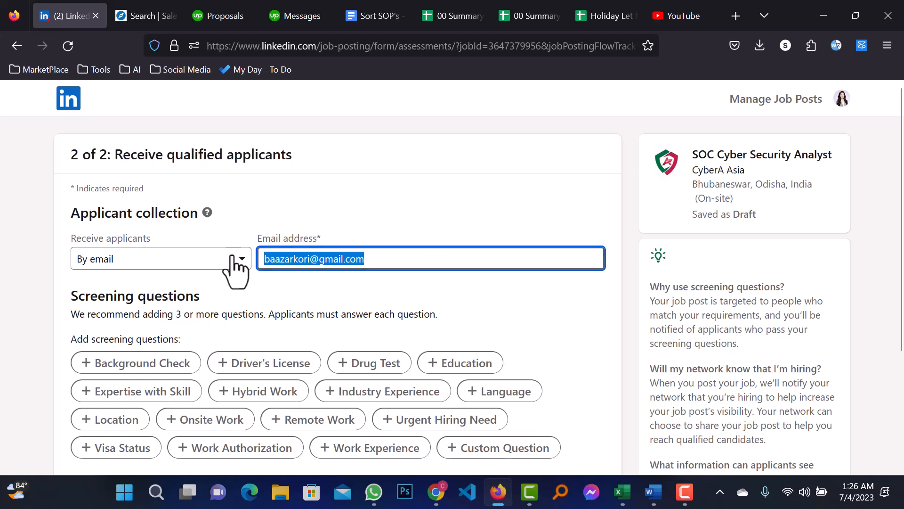
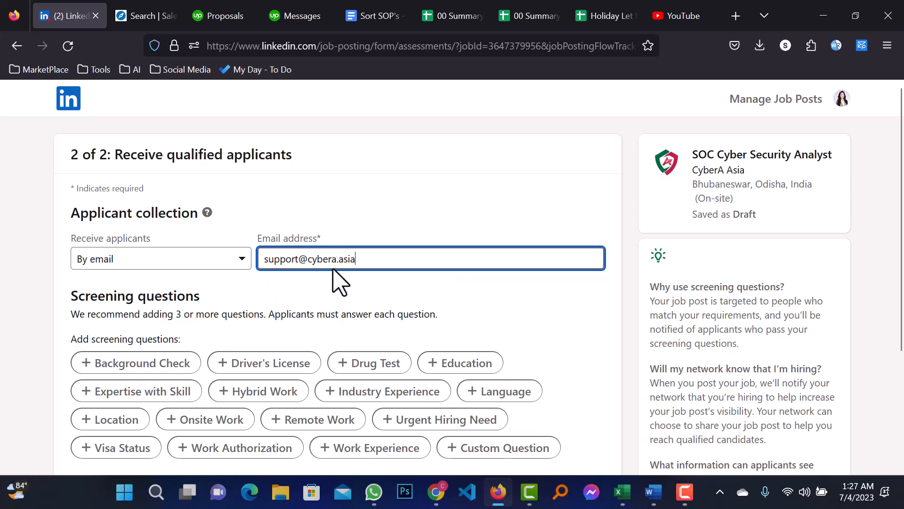
{"action": "left_click", "coordinate": [438, 289]}
- Verify the entered support email address and scroll down the step 2 form
{"action": "scroll", "coordinate": [312, 310], "scroll_direction": "down", "scroll_amount": 3}
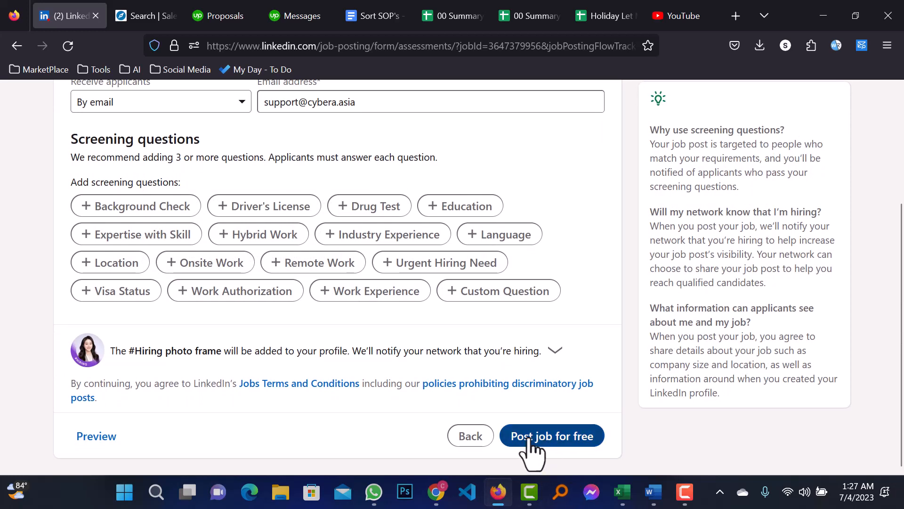
{"action": "scroll", "coordinate": [594, 452], "scroll_direction": "up", "scroll_amount": 3}
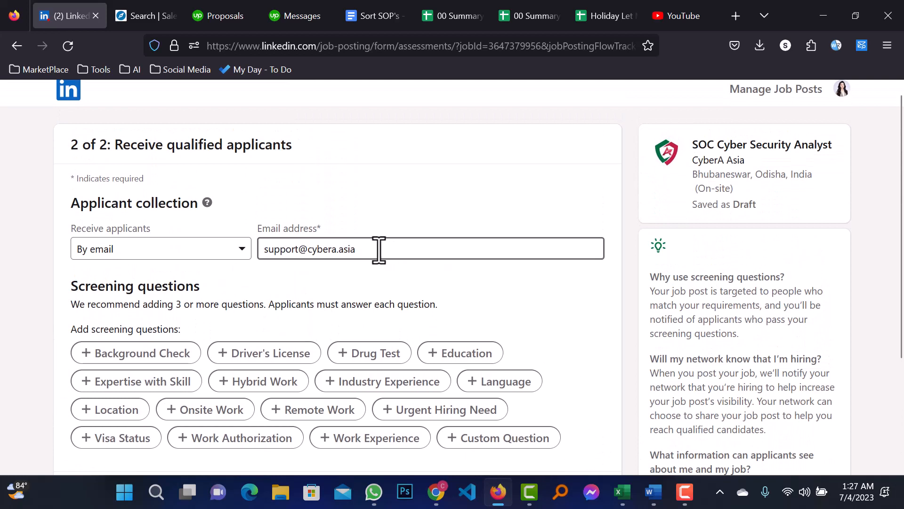
{"action": "left_click_drag", "start_coordinate": [377, 250], "coordinate": [248, 250]}
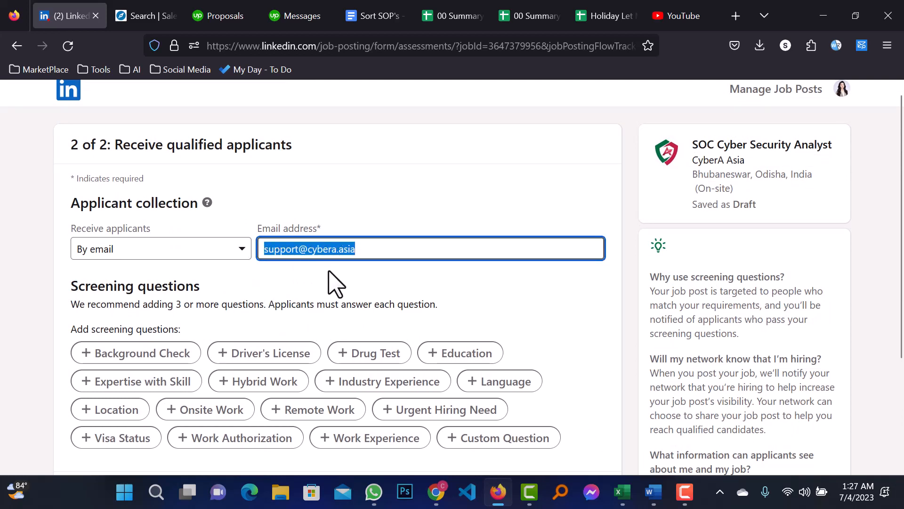
{"action": "scroll", "coordinate": [615, 424], "scroll_direction": "down", "scroll_amount": 3}
{"action": "scroll", "coordinate": [387, 178], "scroll_direction": "up", "scroll_amount": 2}
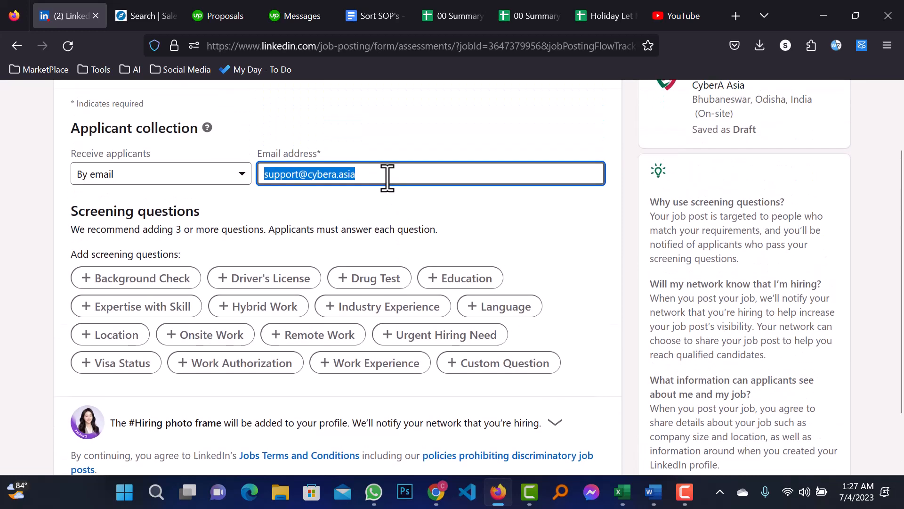
{"action": "scroll", "coordinate": [672, 414], "scroll_direction": "down", "scroll_amount": 2}
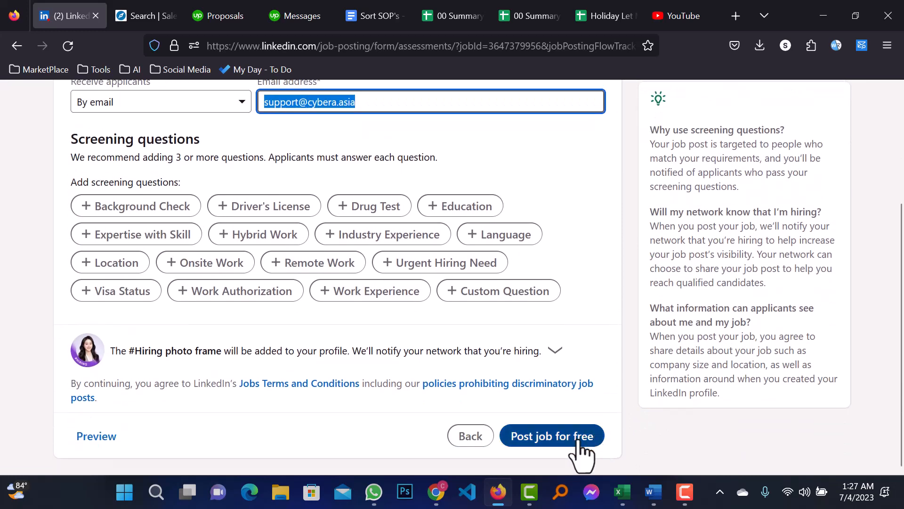
- Submit the SOC Cyber Security Analyst job for free and scroll the resulting page
{"action": "left_click", "coordinate": [562, 445]}
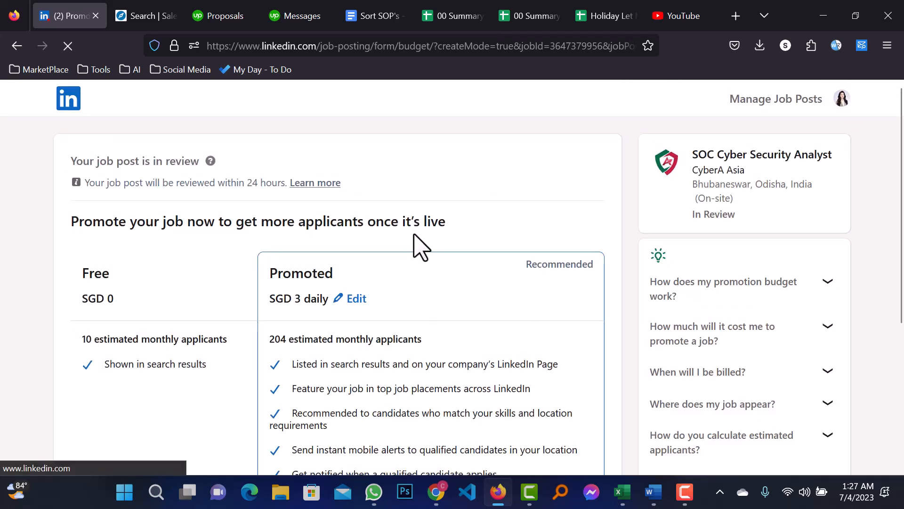
{"action": "scroll", "coordinate": [188, 296], "scroll_direction": "down", "scroll_amount": 4}
{"action": "scroll", "coordinate": [190, 297], "scroll_direction": "down", "scroll_amount": 3}
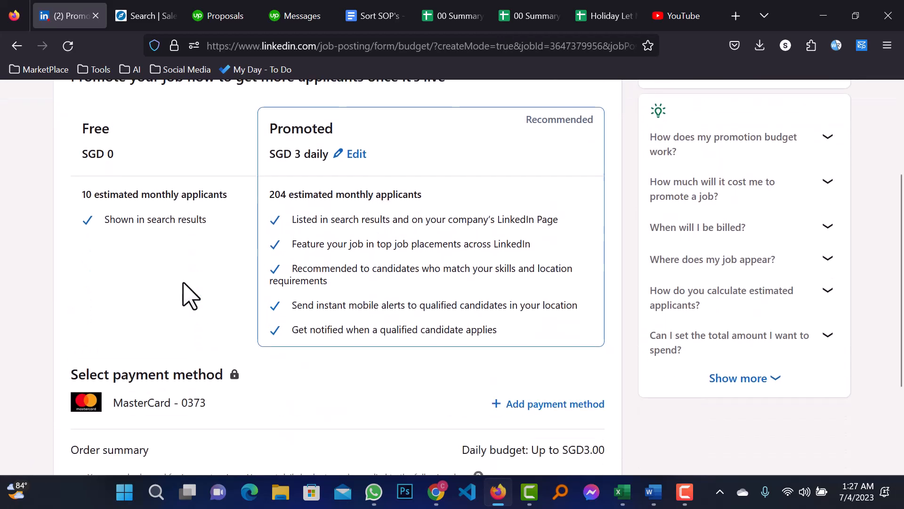
{"action": "scroll", "coordinate": [182, 283], "scroll_direction": "up", "scroll_amount": 1}
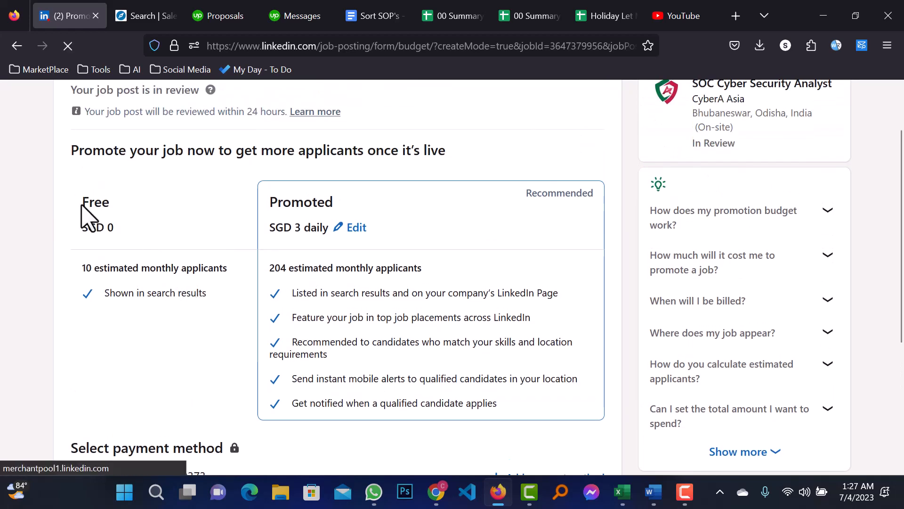
- Compare Free's 10 estimated monthly applicants with Promoted's 204, then scroll to Not now
{"action": "left_click_drag", "start_coordinate": [82, 200], "coordinate": [119, 202]}
{"action": "left_click", "coordinate": [118, 202]}
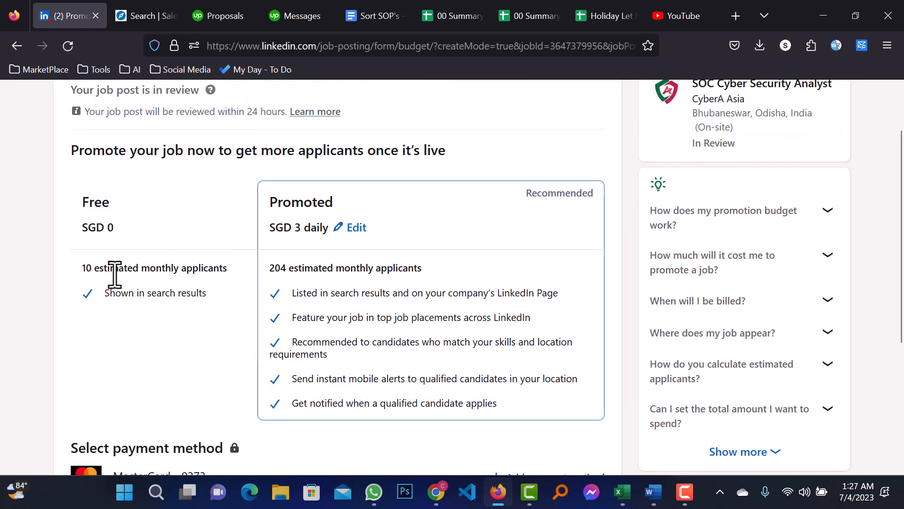
{"action": "double_click", "coordinate": [86, 268]}
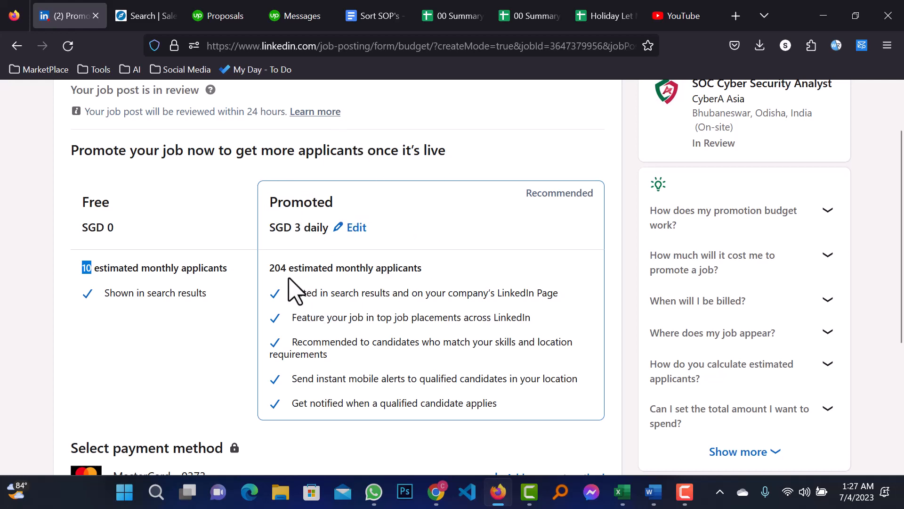
{"action": "left_click_drag", "start_coordinate": [287, 268], "coordinate": [268, 272]}
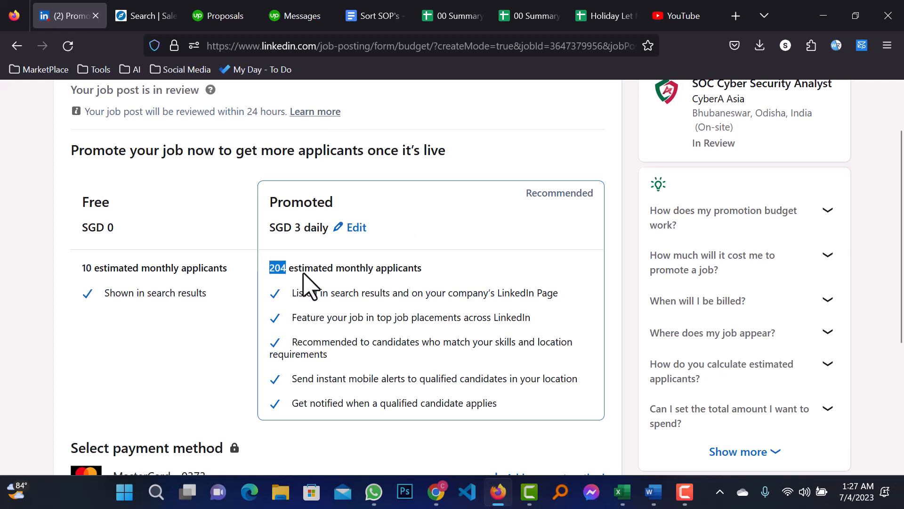
{"action": "left_click", "coordinate": [316, 273]}
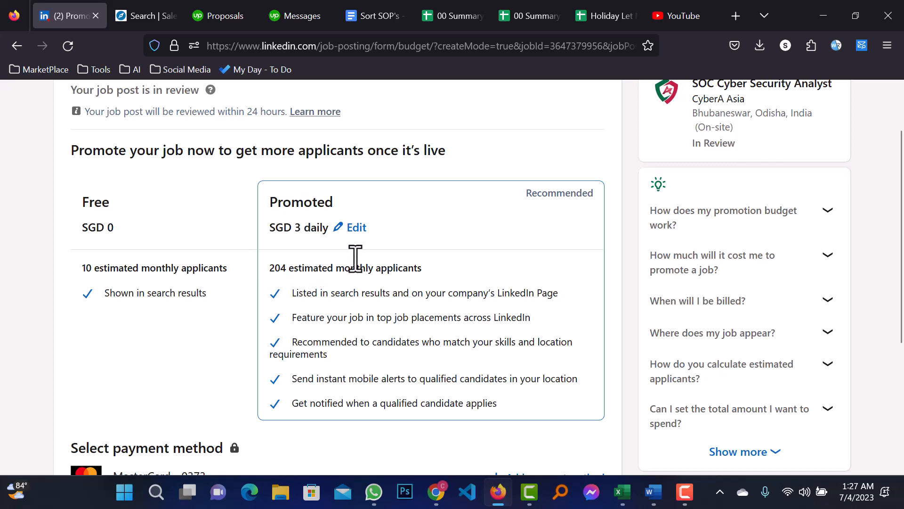
{"action": "scroll", "coordinate": [272, 286], "scroll_direction": "down", "scroll_amount": 1}
{"action": "scroll", "coordinate": [105, 248], "scroll_direction": "down", "scroll_amount": 4}
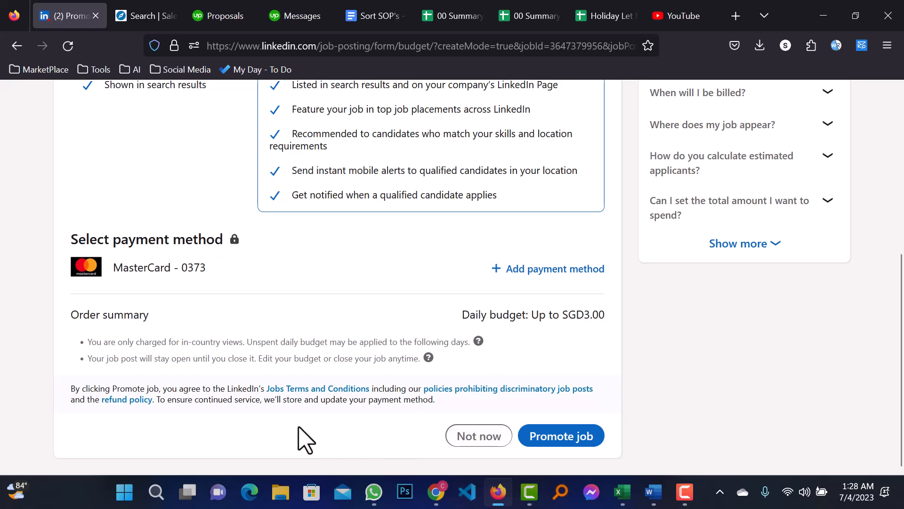
{"action": "scroll", "coordinate": [281, 238], "scroll_direction": "up", "scroll_amount": 6}
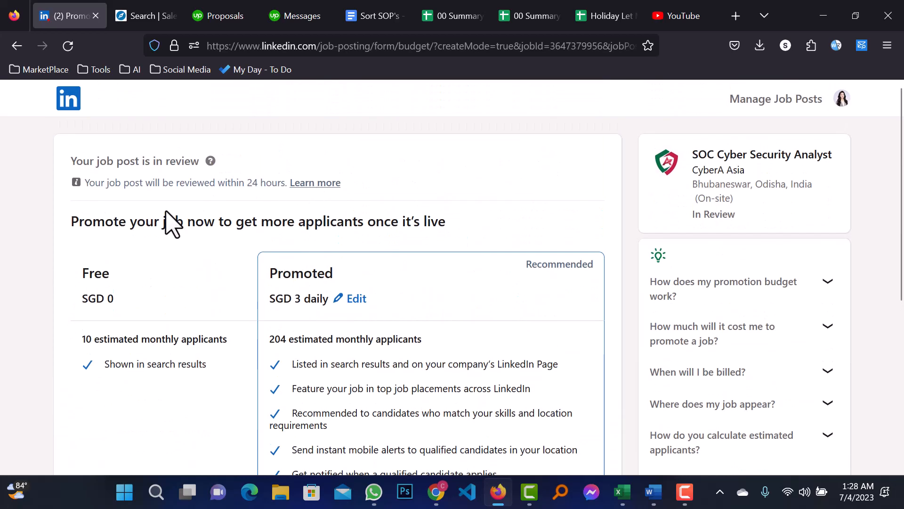
{"action": "scroll", "coordinate": [170, 222], "scroll_direction": "down", "scroll_amount": 6}
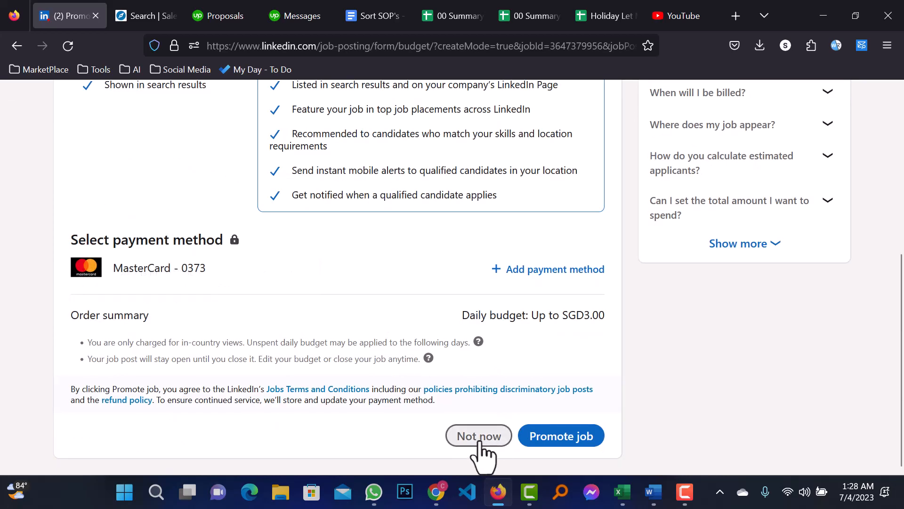
- Decline both promotion offers with 'Not now' and 'No thanks' so the SOC Cyber Security Analyst job stays free
{"action": "left_click", "coordinate": [479, 437]}
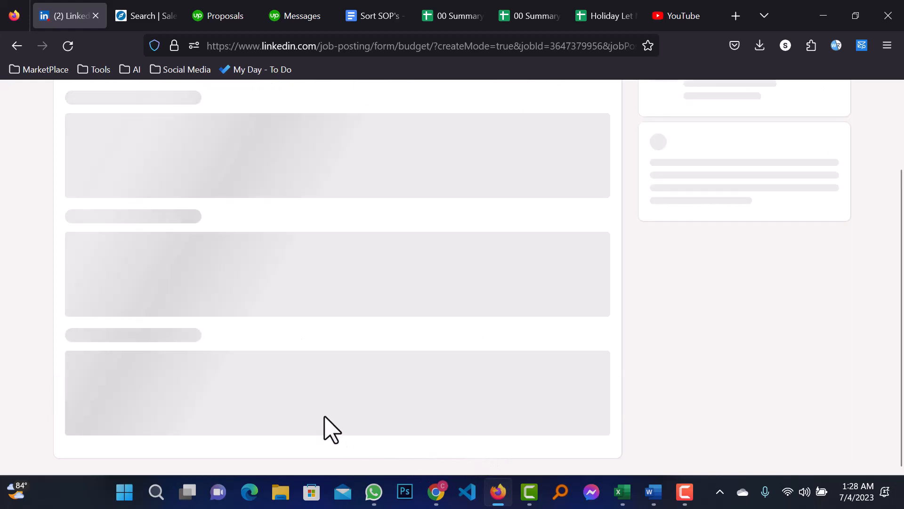
{"action": "scroll", "coordinate": [342, 271], "scroll_direction": "down", "scroll_amount": 2}
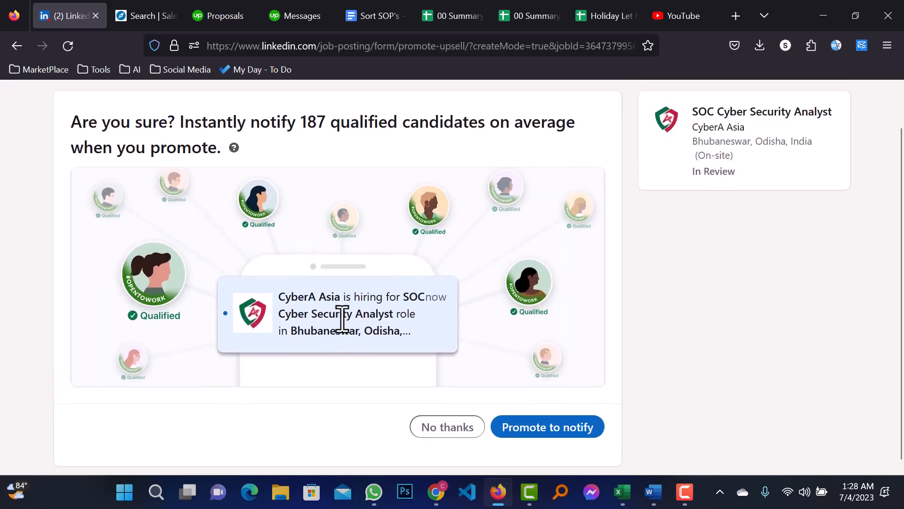
{"action": "scroll", "coordinate": [342, 319], "scroll_direction": "up", "scroll_amount": 2}
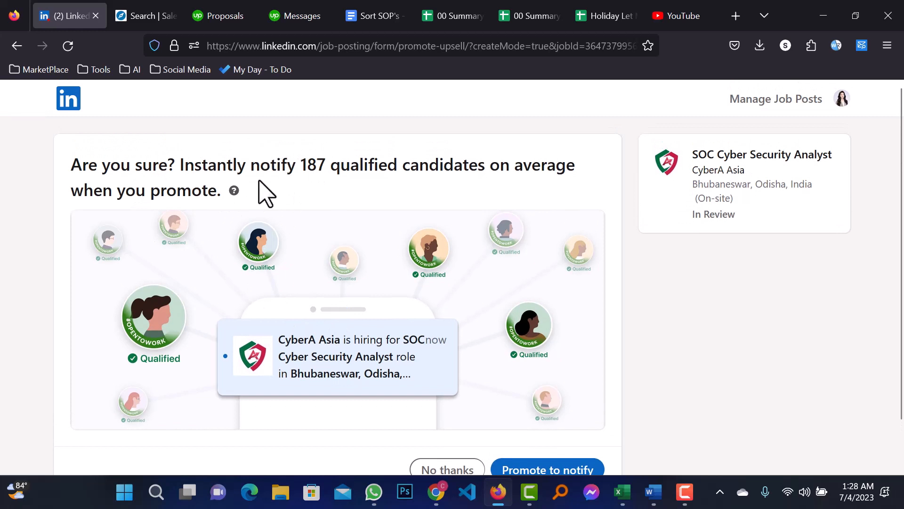
{"action": "scroll", "coordinate": [438, 341], "scroll_direction": "down", "scroll_amount": 2}
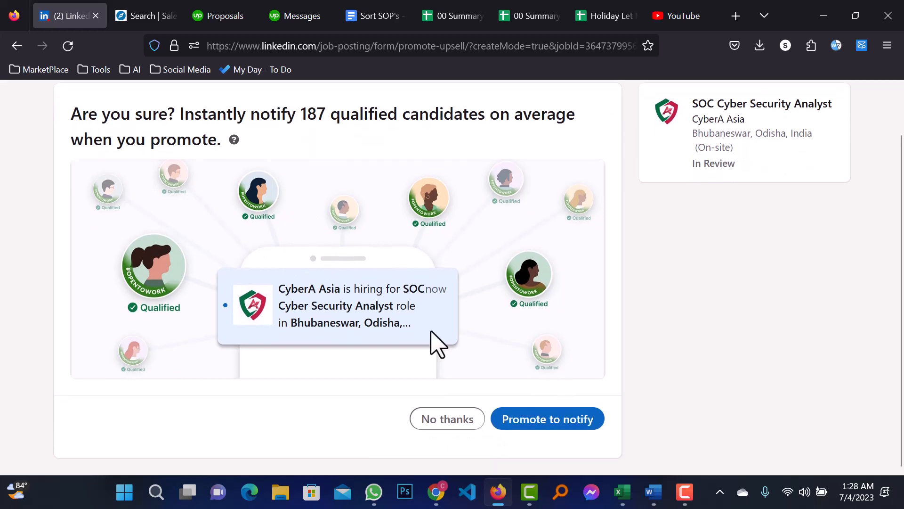
{"action": "left_click", "coordinate": [449, 426]}
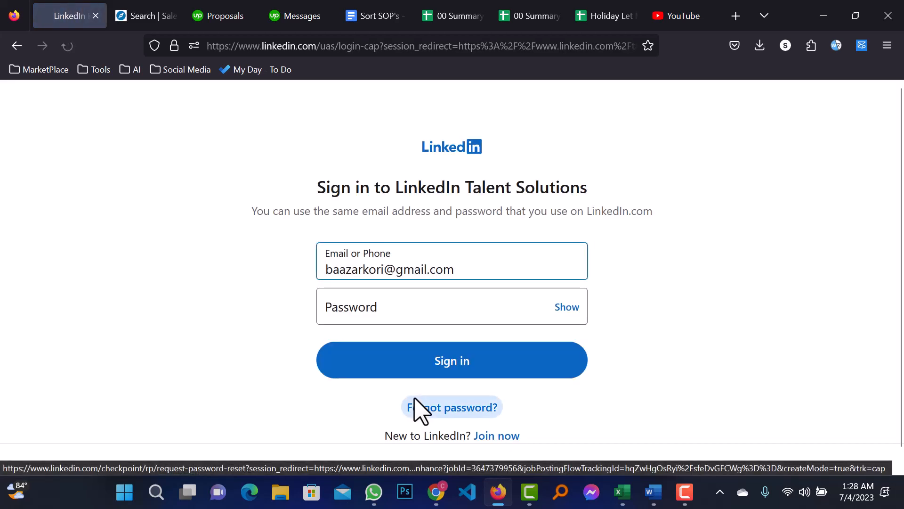
- Sign in to Talent Solutions with the account password and dismiss Firefox's save-login prompt
{"action": "left_click", "coordinate": [412, 316]}
{"action": "type", "text": "•"}
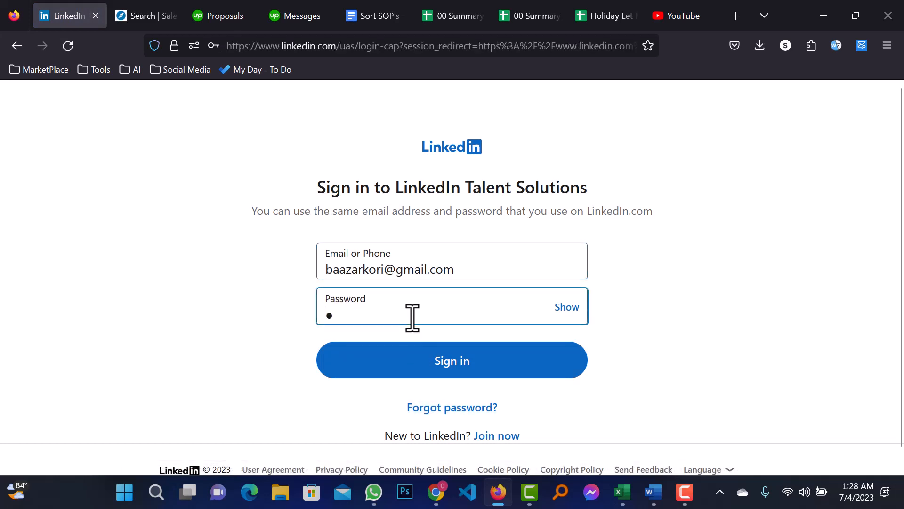
{"action": "type", "text": "•••"}
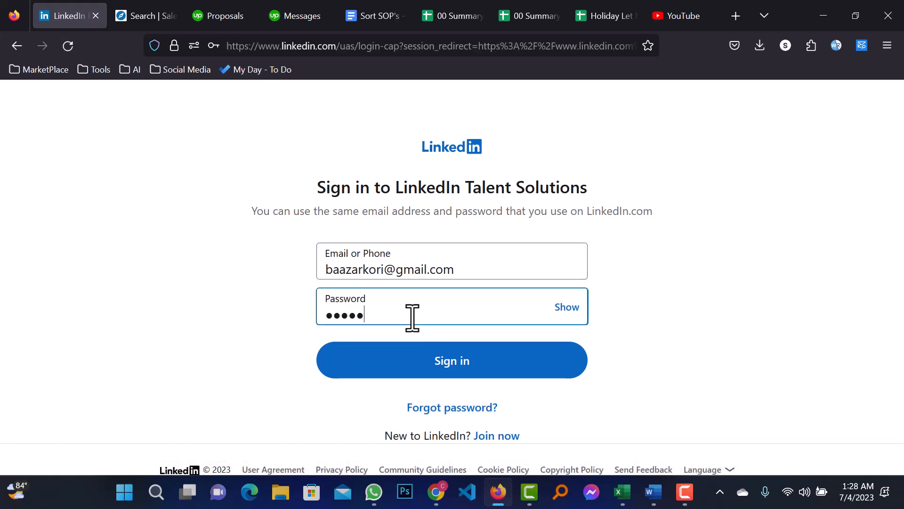
{"action": "key", "text": "ctrl+a"}
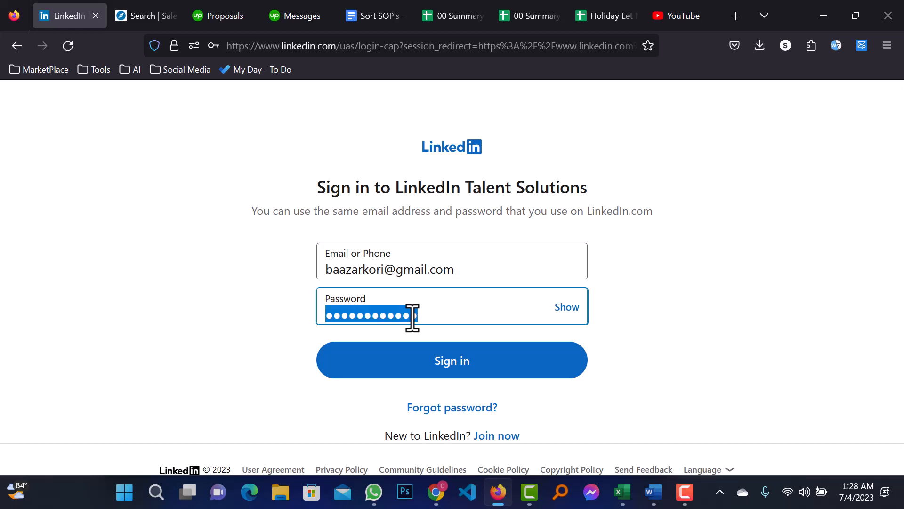
{"action": "type", "text": "•"}
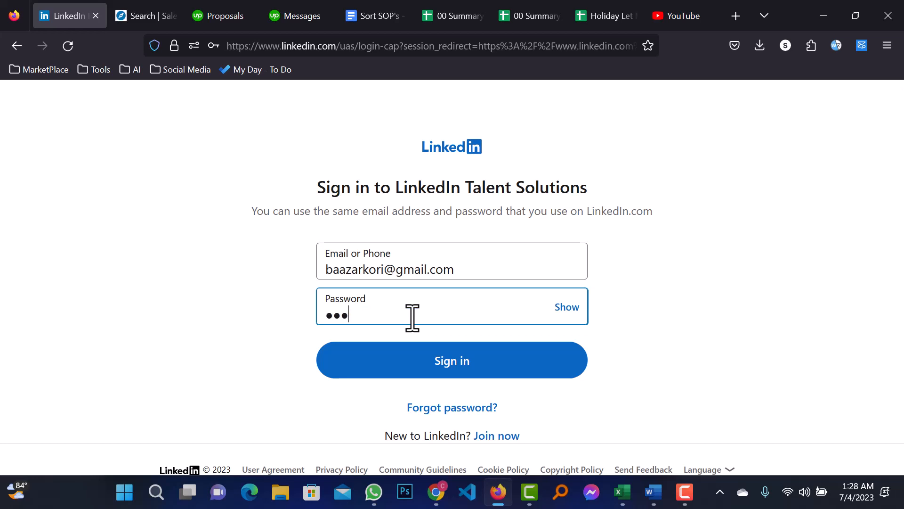
{"action": "type", "text": "••••••••"}
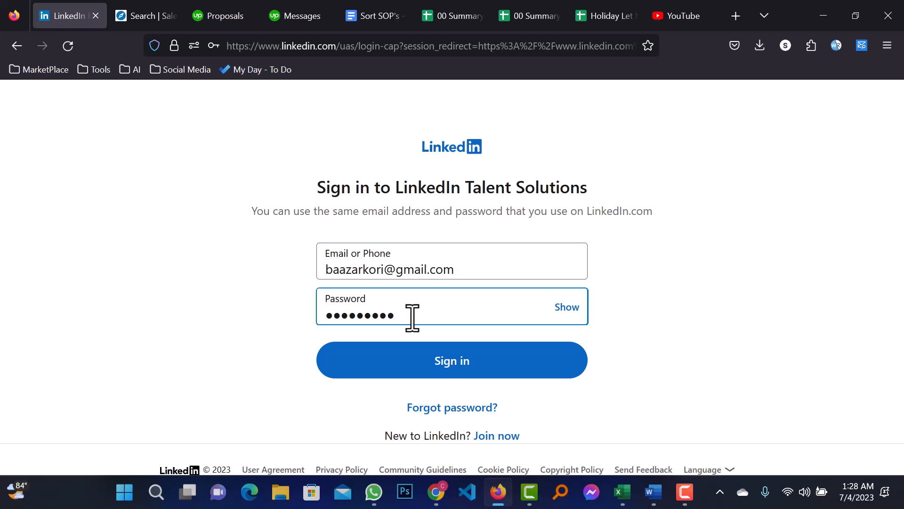
{"action": "key", "text": "ctrl+a"}
{"action": "type", "text": "•"}
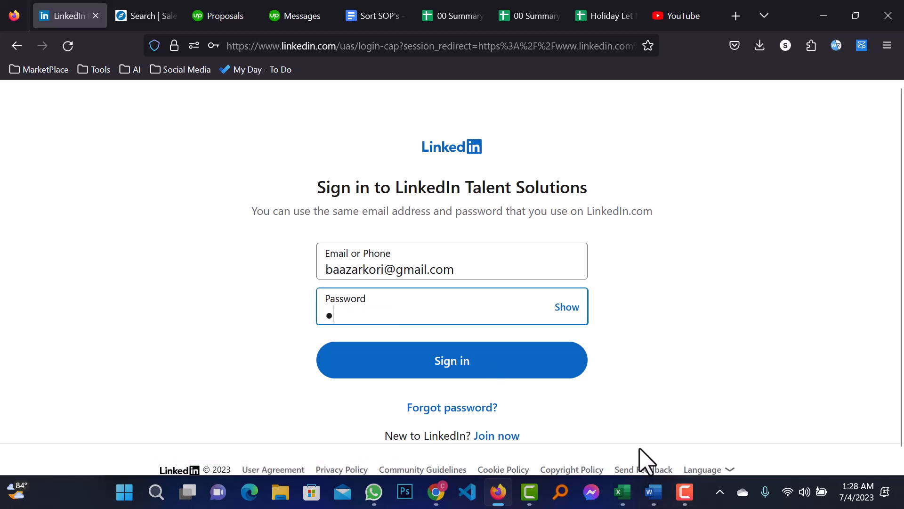
{"action": "type", "text": "••••••••"}
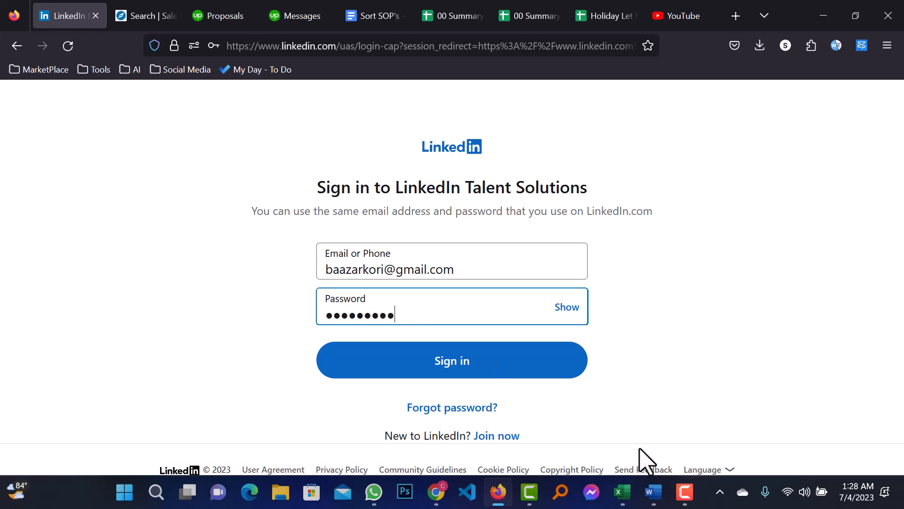
{"action": "type", "text": "•••••"}
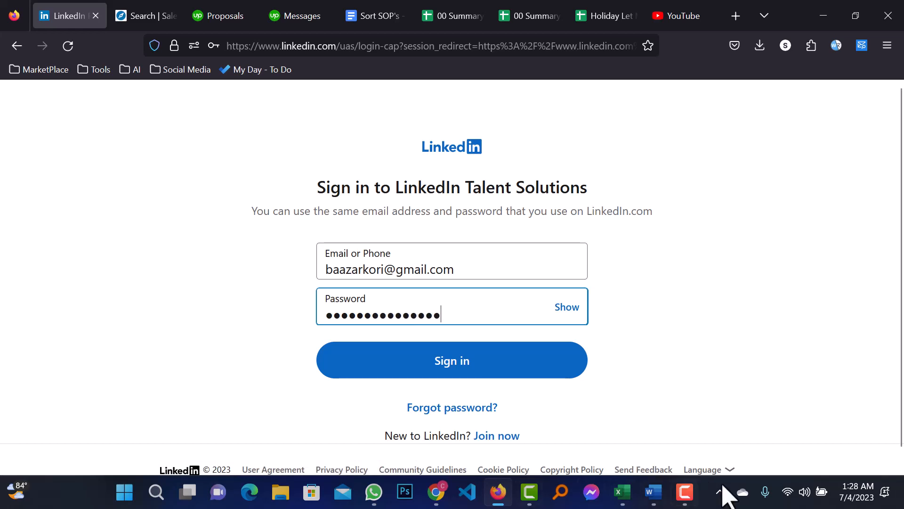
{"action": "left_click", "coordinate": [484, 359]}
{"action": "left_click", "coordinate": [370, 222]}
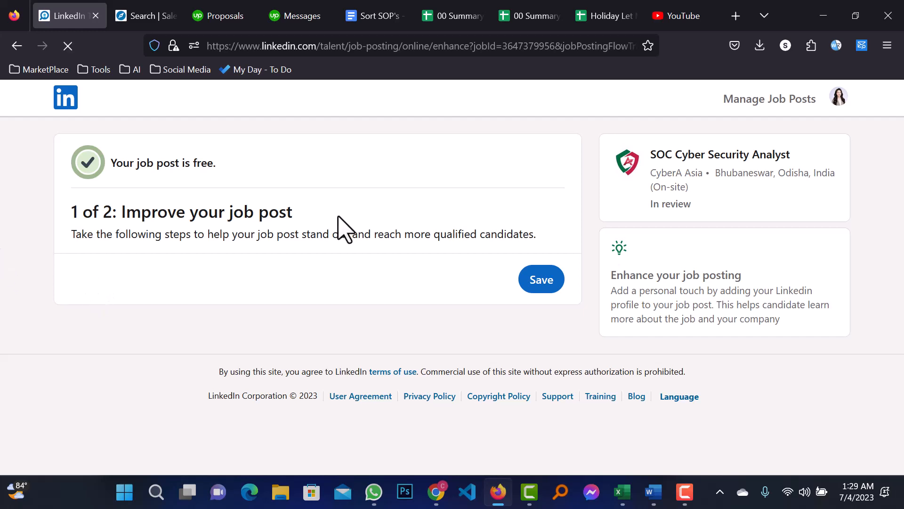
- Check the 'job post is free' note and In review status, then go to Manage Job Posts
{"action": "left_click_drag", "start_coordinate": [122, 164], "coordinate": [201, 162]}
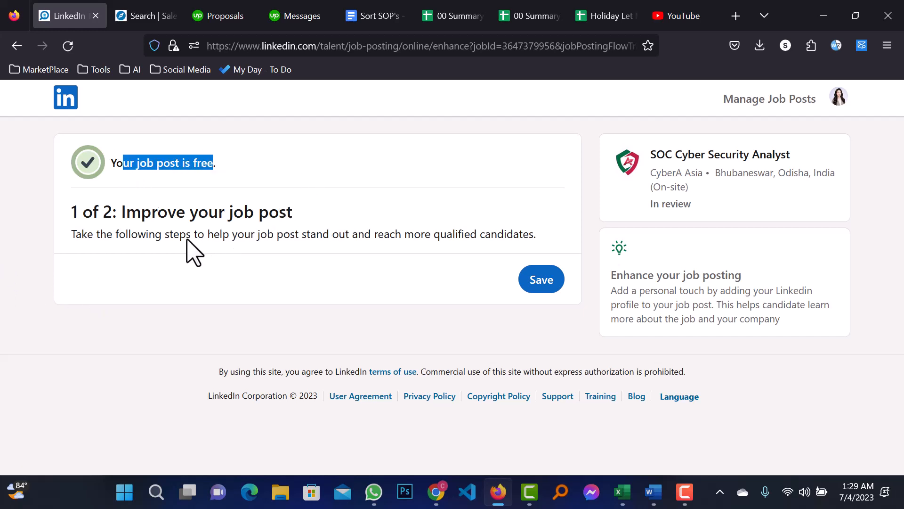
{"action": "left_click", "coordinate": [87, 235]}
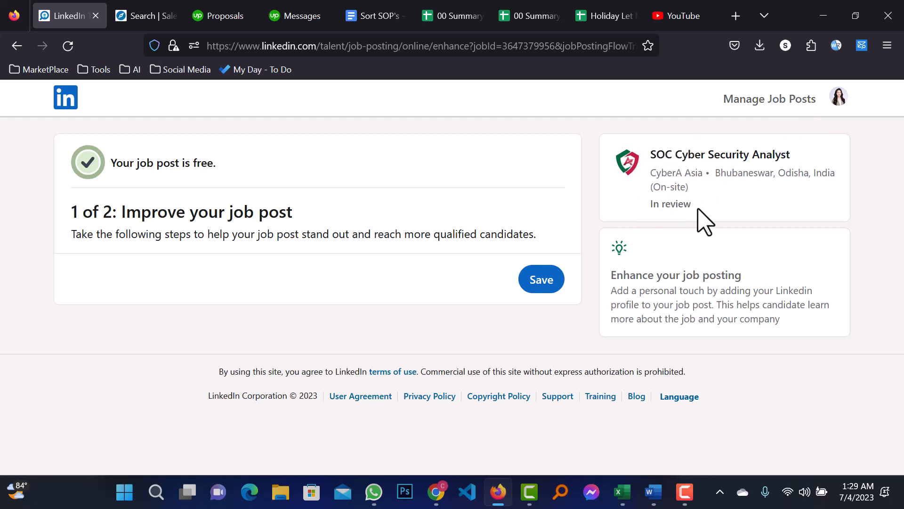
{"action": "left_click_drag", "start_coordinate": [702, 218], "coordinate": [652, 205]}
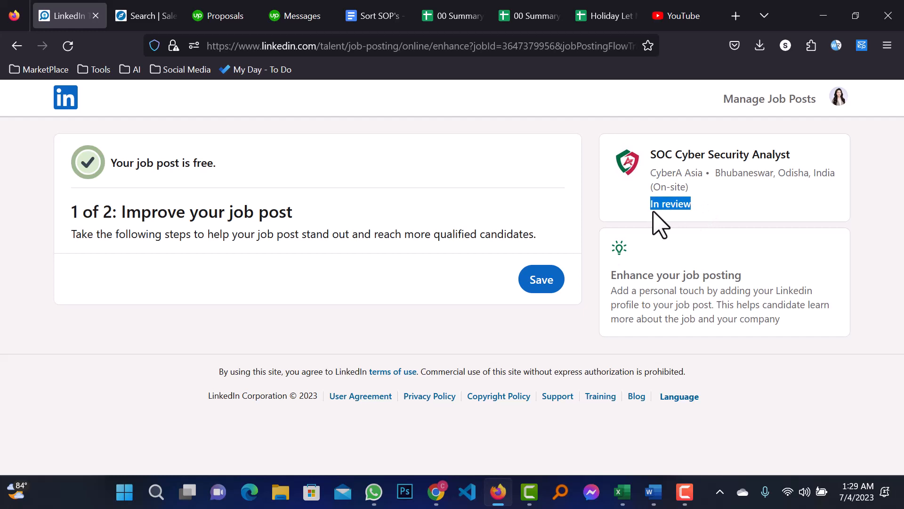
{"action": "left_click_drag", "start_coordinate": [645, 206], "coordinate": [716, 206]}
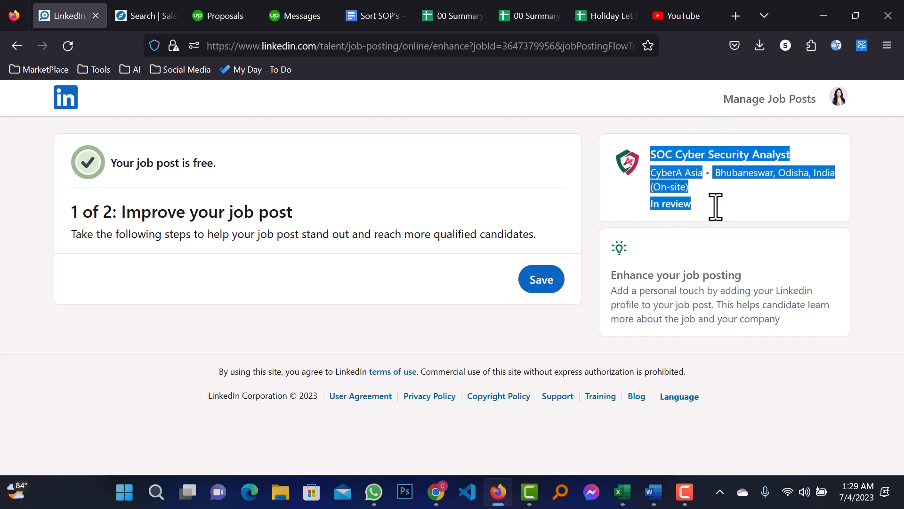
{"action": "left_click", "coordinate": [717, 211]}
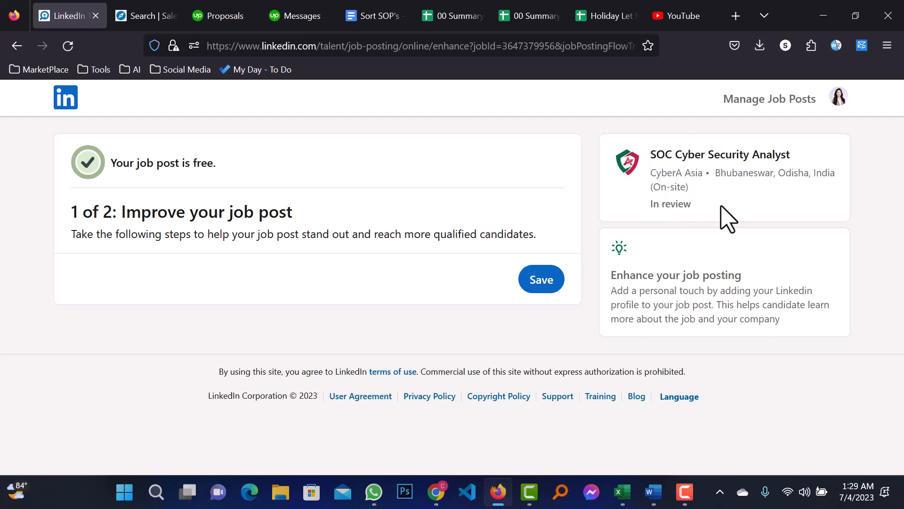
{"action": "left_click", "coordinate": [799, 100]}
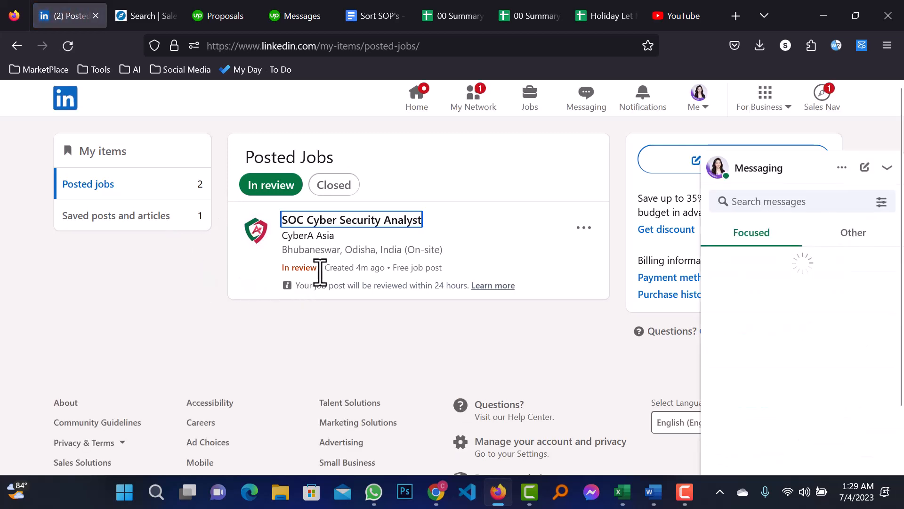
- Verify the SOC Cyber Security Analyst listing in Posted Jobs, then switch to My Network
{"action": "left_click_drag", "start_coordinate": [317, 269], "coordinate": [273, 267]}
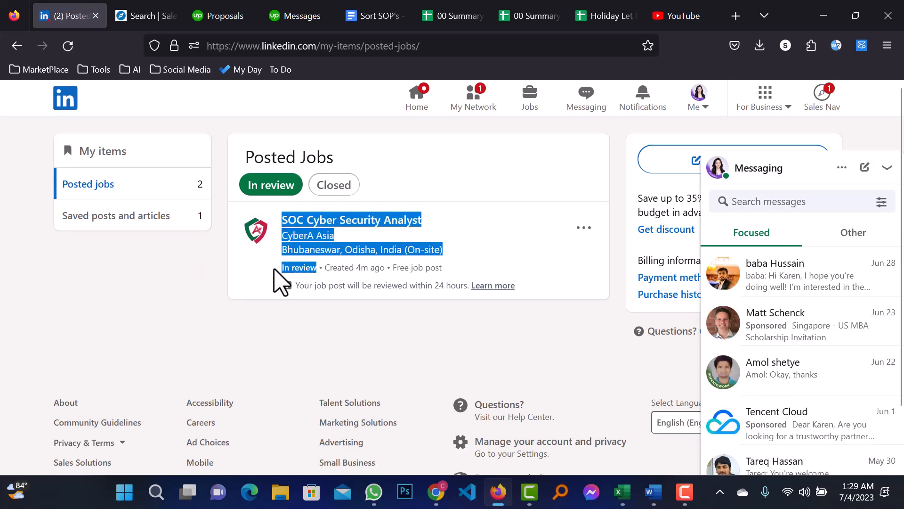
{"action": "left_click", "coordinate": [274, 269]}
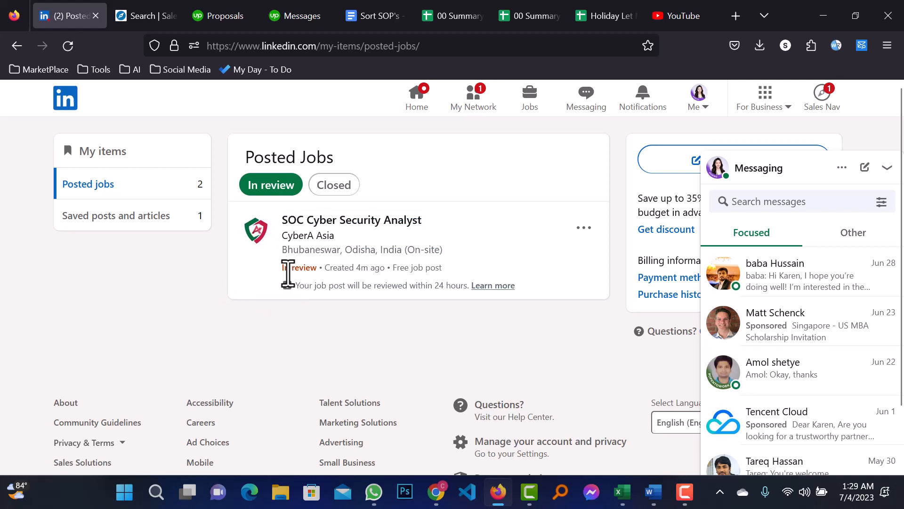
{"action": "left_click", "coordinate": [473, 105]}
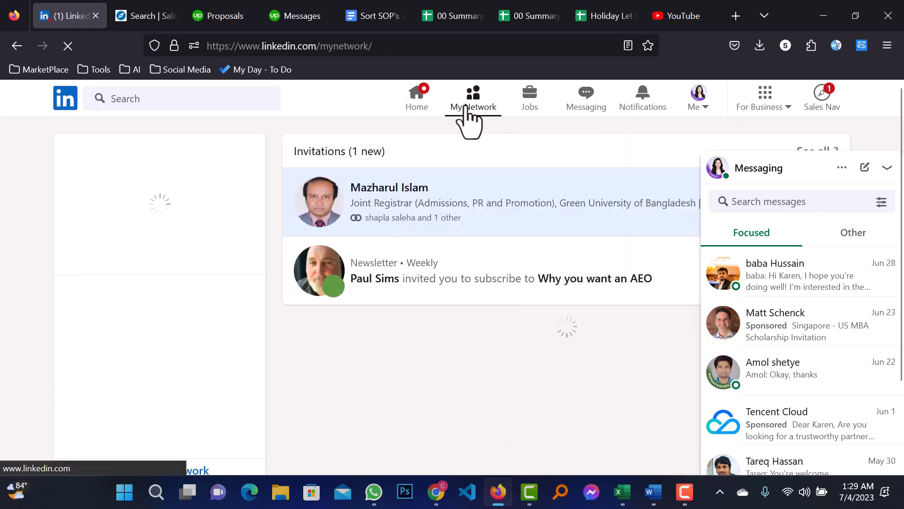
- Go to the Home feed and collapse the Messaging panel
{"action": "left_click", "coordinate": [415, 107]}
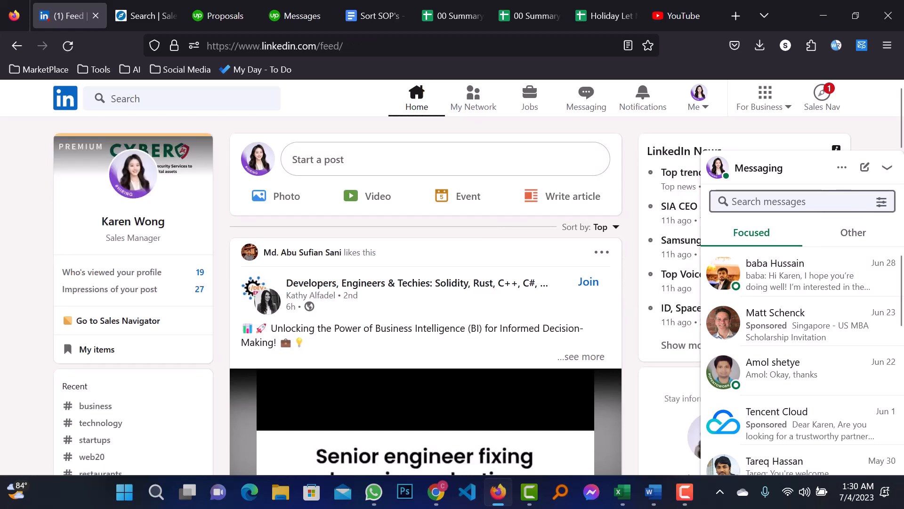
{"action": "left_click", "coordinate": [883, 172]}
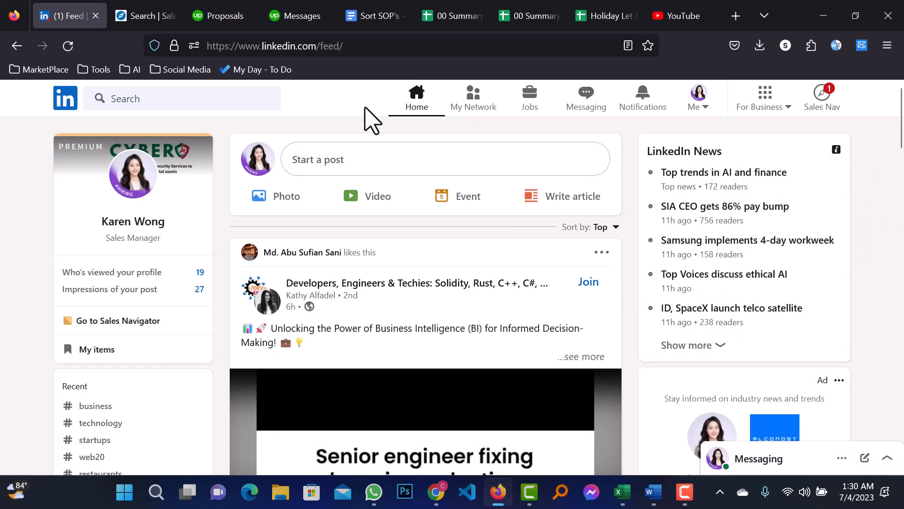